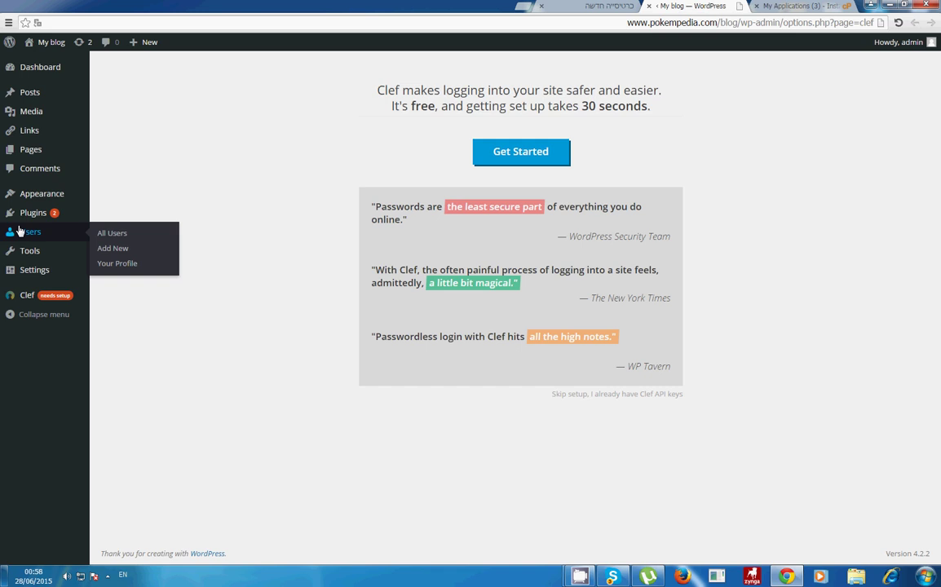
Step: Leave the Clef screen via Appearance > Themes and go to the Installed Plugins list
{"action": "mouse_move", "coordinate": [38, 216]}
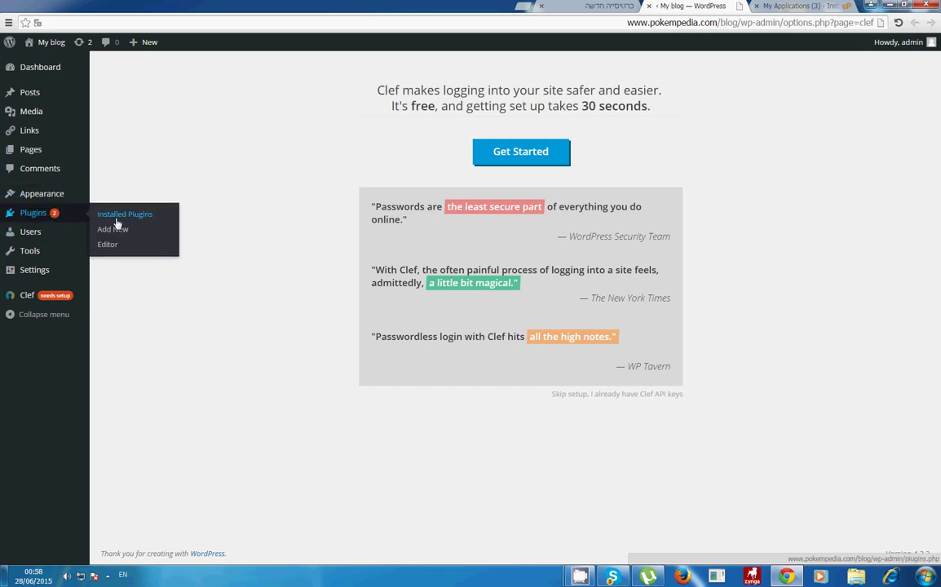
{"action": "mouse_move", "coordinate": [46, 198]}
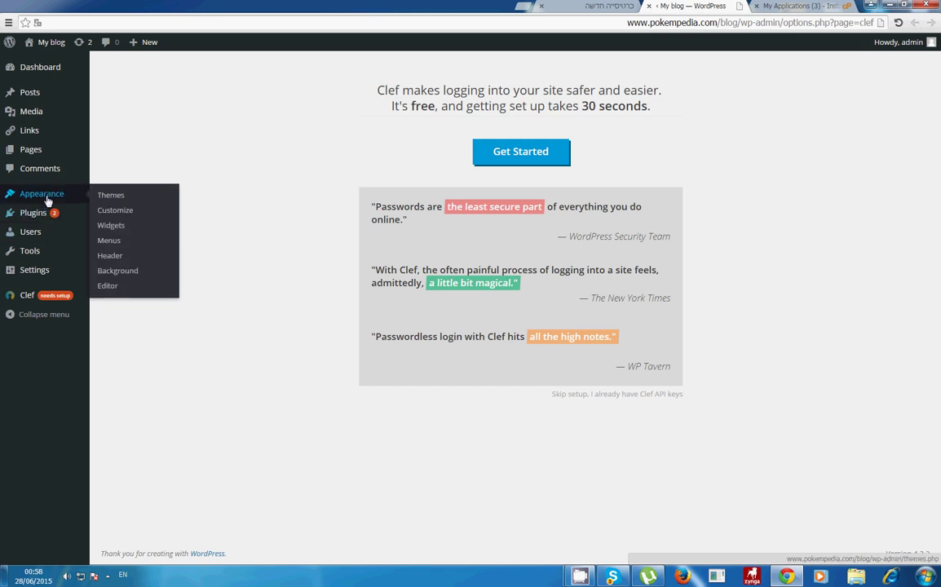
{"action": "left_click", "coordinate": [114, 198]}
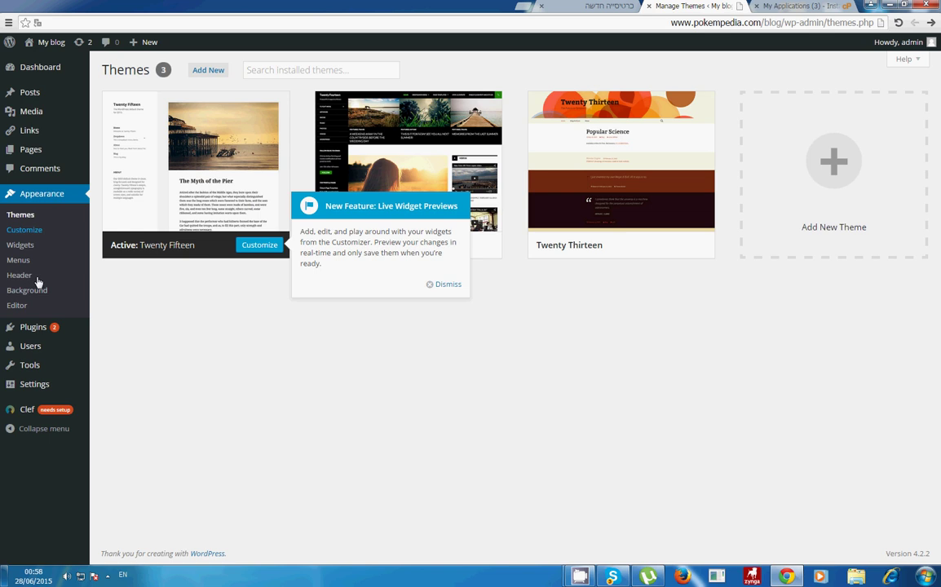
{"action": "mouse_move", "coordinate": [46, 330]}
{"action": "left_click", "coordinate": [122, 331]}
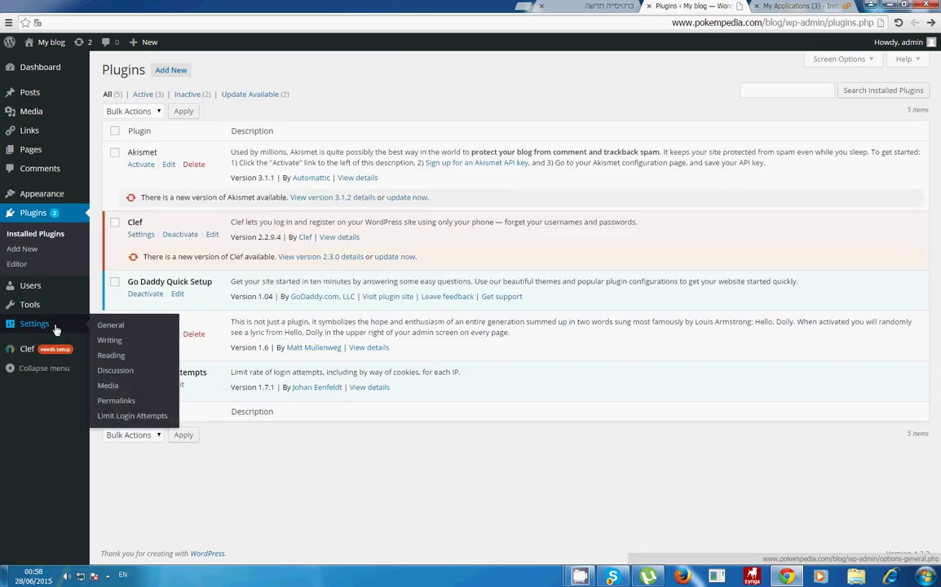
Step: Find zM Ajax Login & Register under Add New, then install and activate it
{"action": "left_click", "coordinate": [35, 254]}
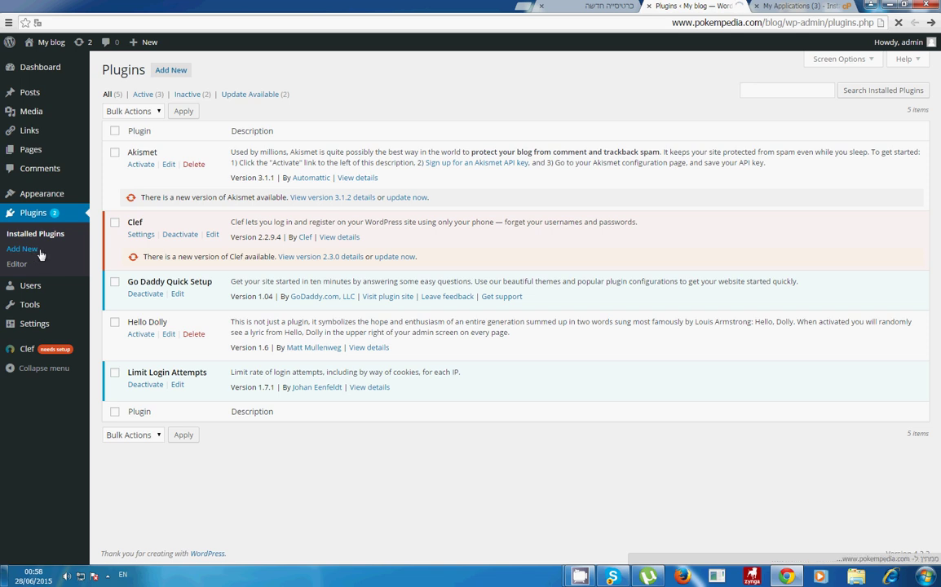
{"action": "left_click", "coordinate": [803, 103]}
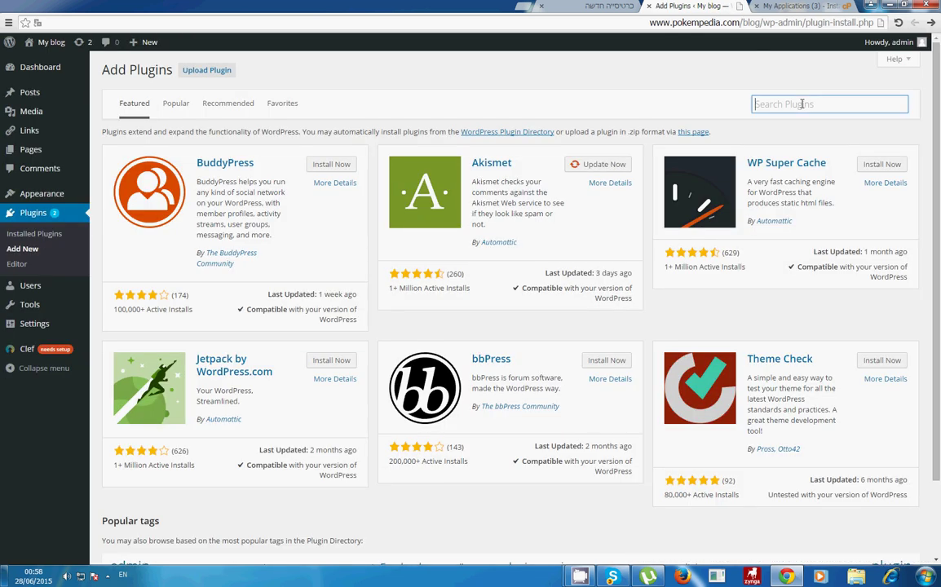
{"action": "type", "text": "LOGIN"}
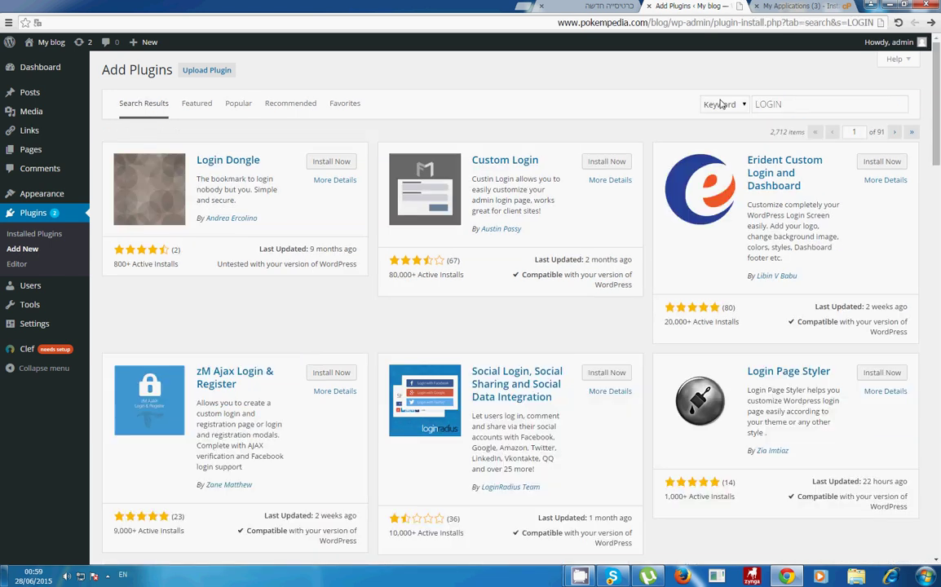
{"action": "scroll", "coordinate": [721, 103], "scroll_direction": "down", "scroll_amount": 3}
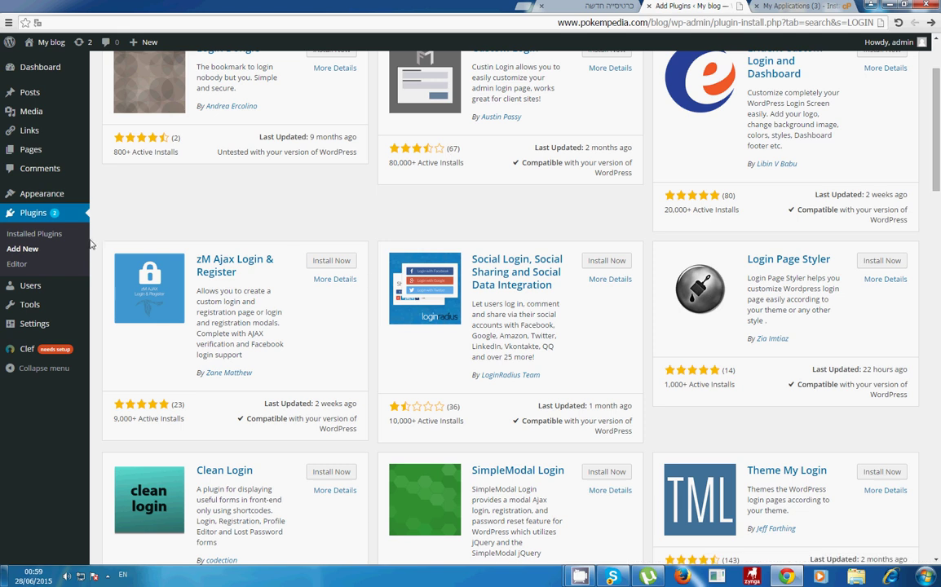
{"action": "left_click_drag", "start_coordinate": [104, 228], "coordinate": [163, 244]}
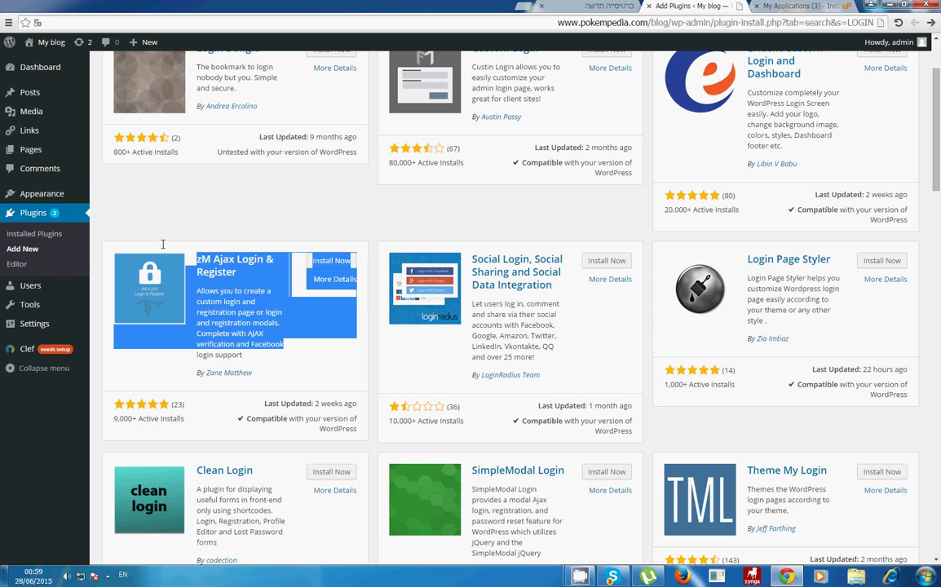
{"action": "left_click", "coordinate": [260, 279]}
{"action": "left_click", "coordinate": [342, 263]}
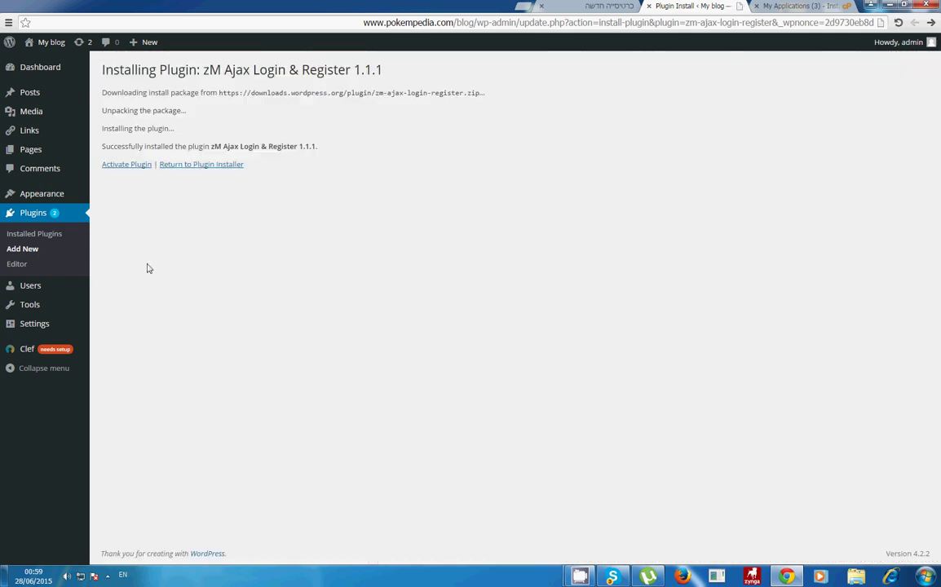
{"action": "left_click", "coordinate": [129, 164]}
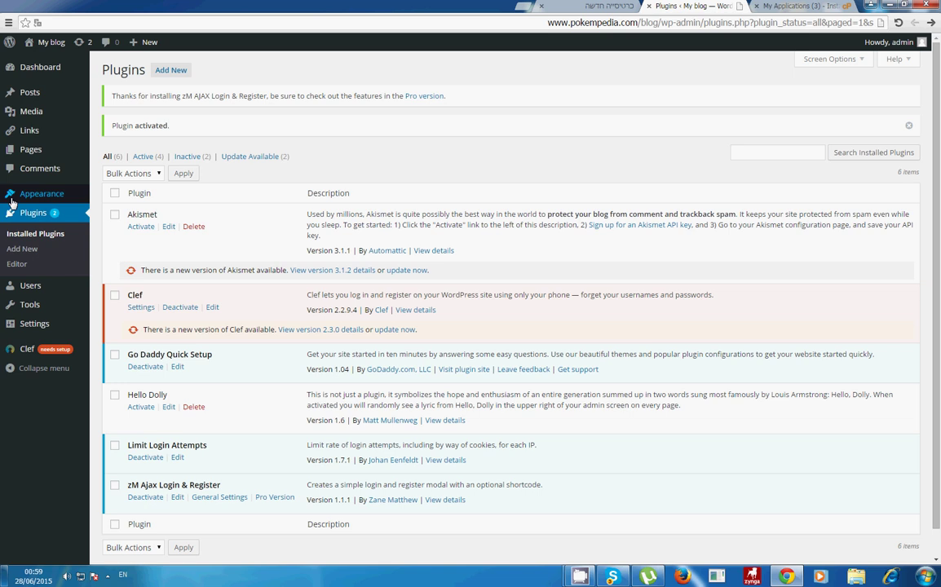
{"action": "left_click", "coordinate": [27, 217]}
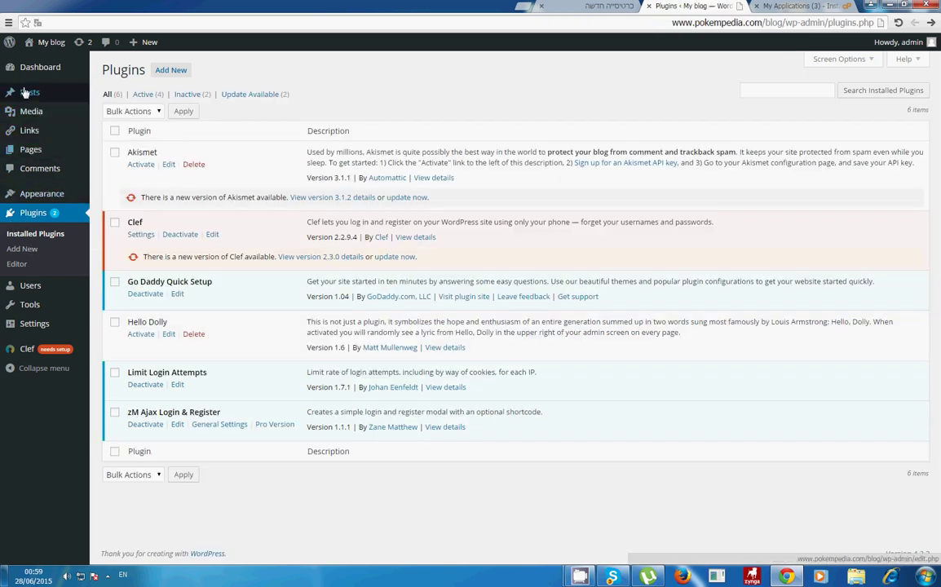
Step: In Customize > Widgets, expand the sidebar Widget Area and browse the Add a Widget list
{"action": "mouse_move", "coordinate": [40, 193]}
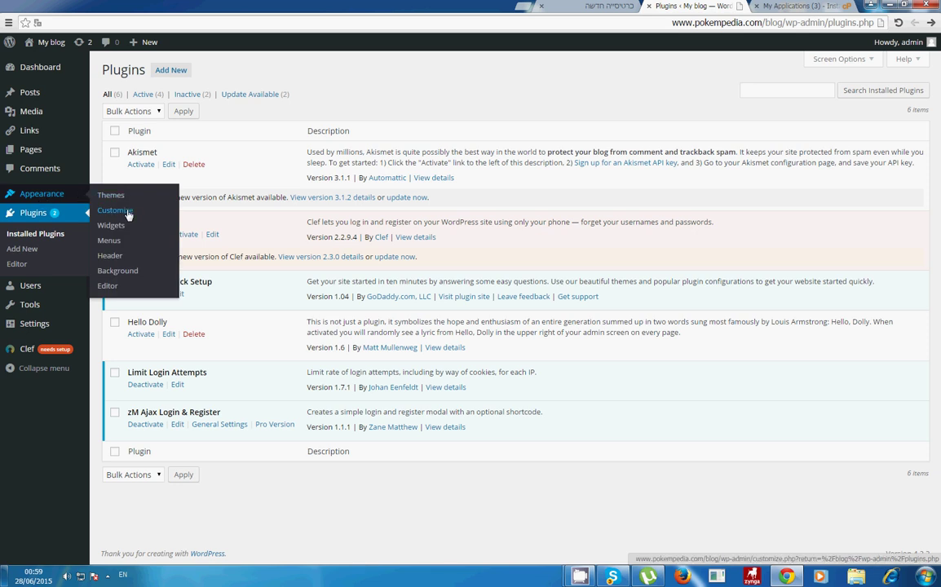
{"action": "left_click", "coordinate": [114, 210]}
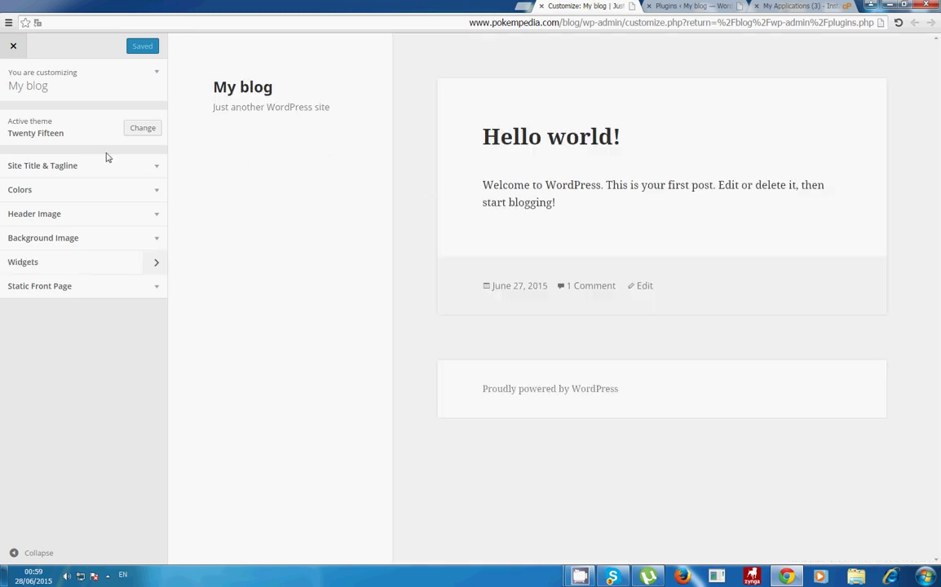
{"action": "left_click", "coordinate": [47, 261]}
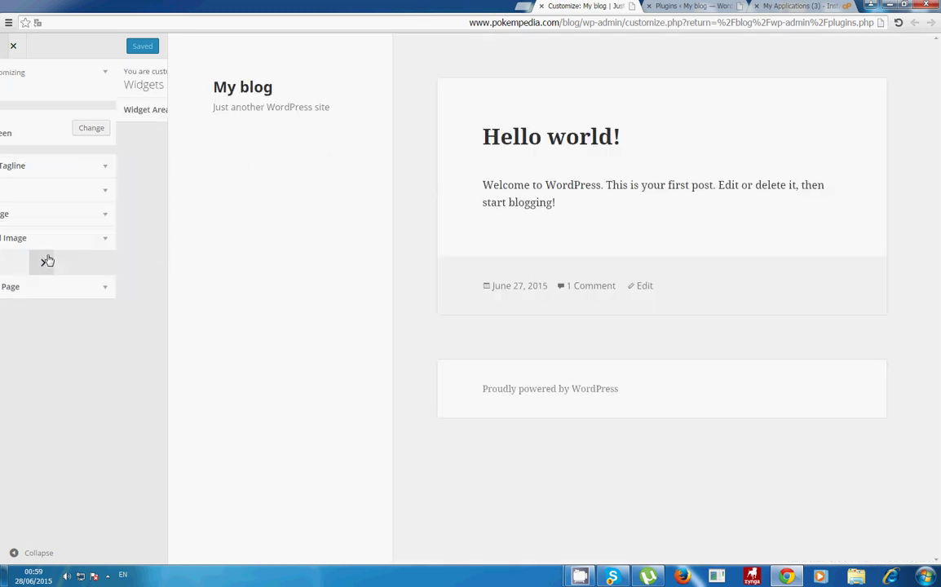
{"action": "left_click", "coordinate": [86, 119]}
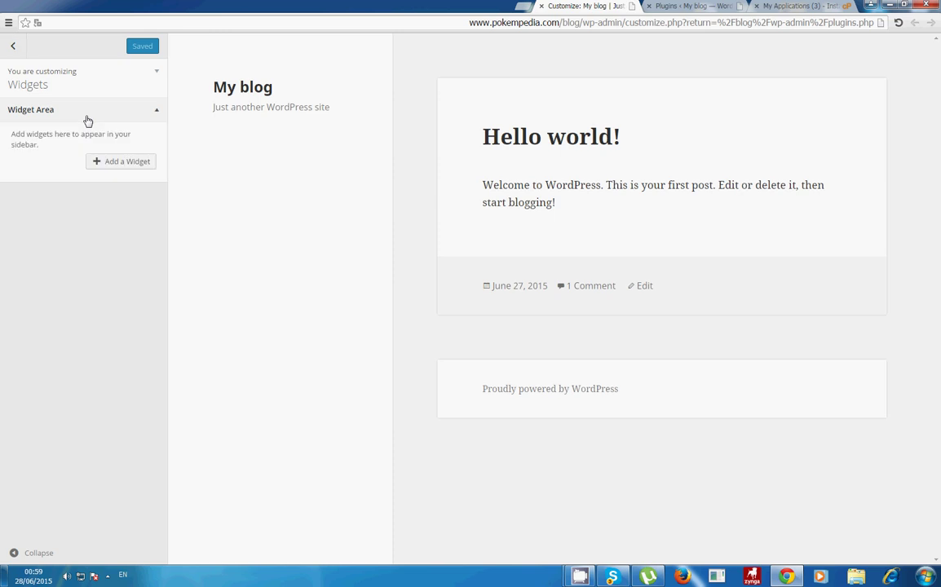
{"action": "left_click", "coordinate": [117, 164]}
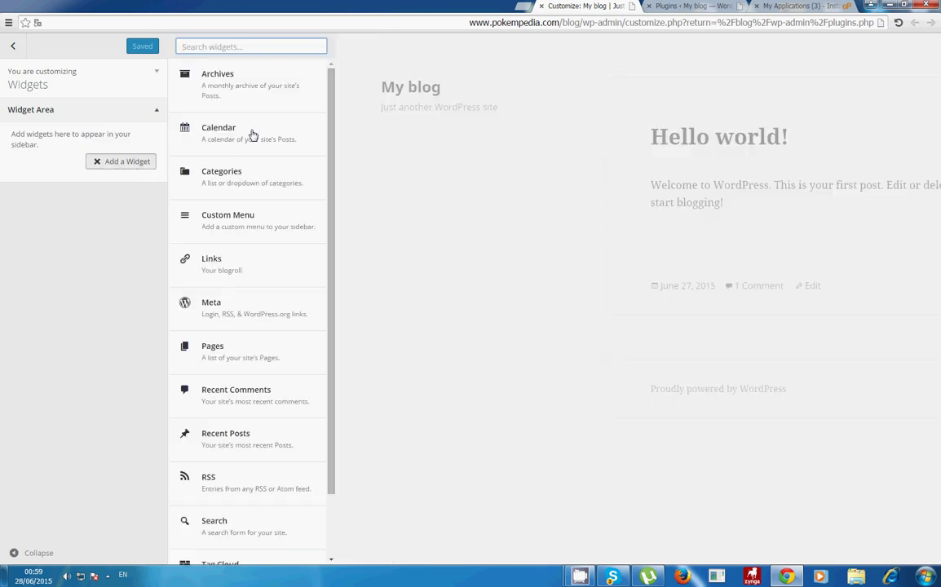
{"action": "scroll", "coordinate": [257, 130], "scroll_direction": "down", "scroll_amount": 1}
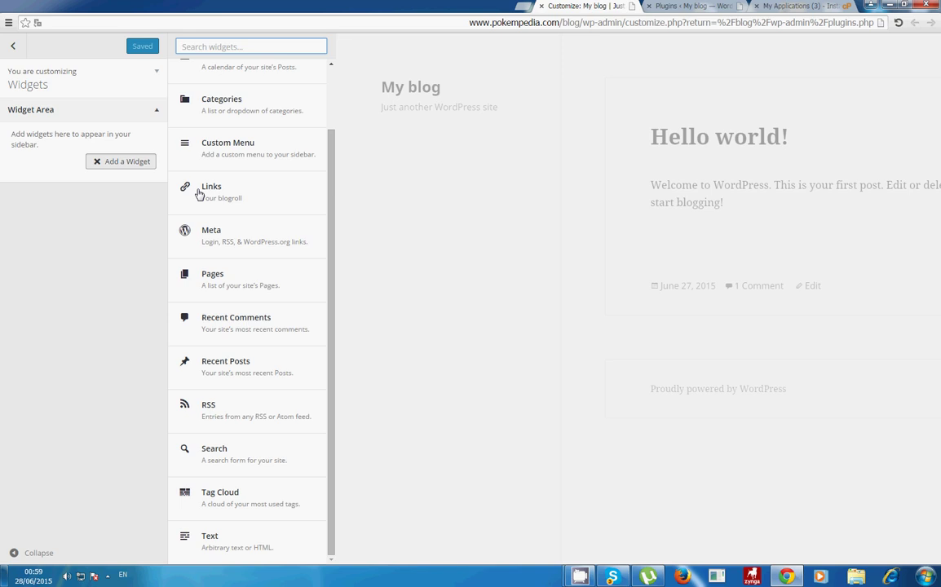
{"action": "scroll", "coordinate": [193, 153], "scroll_direction": "up", "scroll_amount": 1}
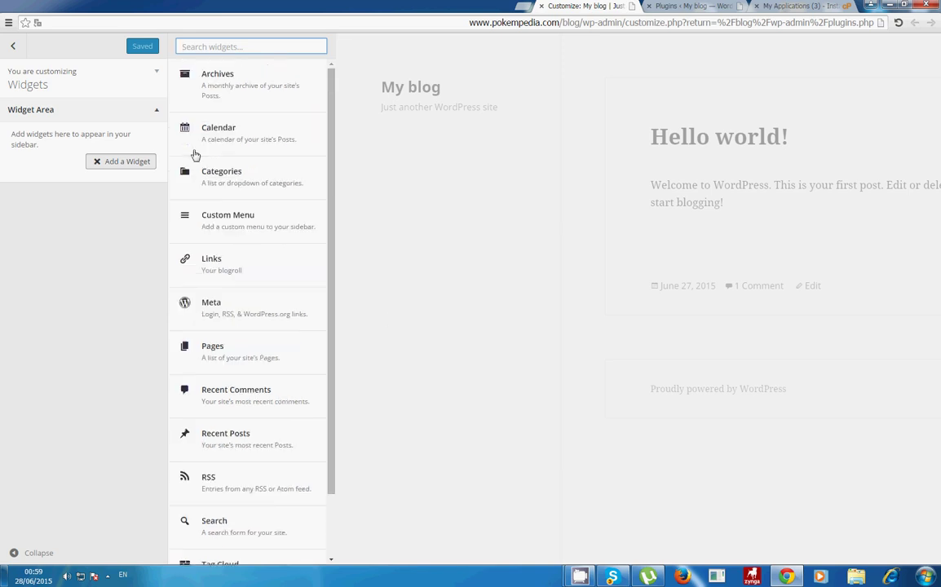
{"action": "scroll", "coordinate": [220, 432], "scroll_direction": "down", "scroll_amount": 1}
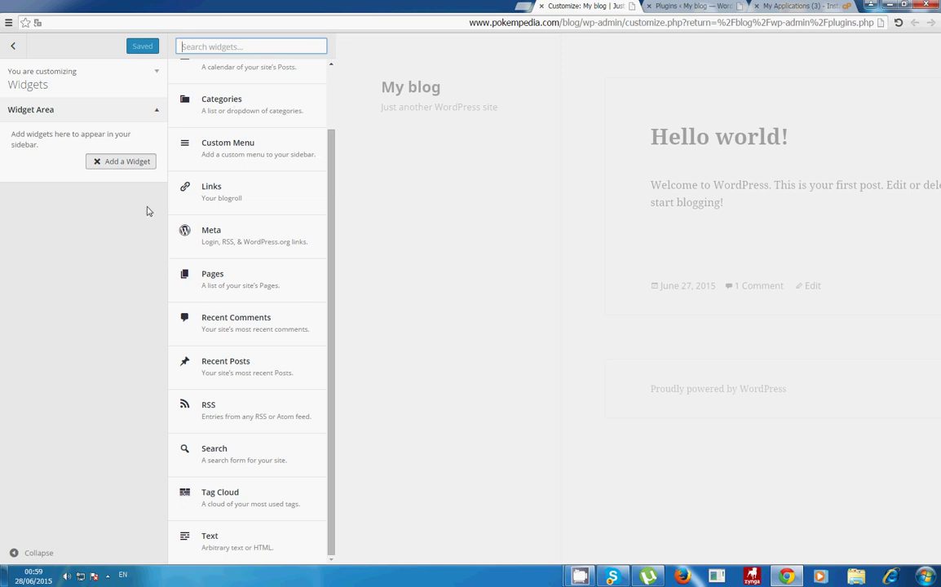
Step: Open the AJAX Login & Register settings in a separate tab from the plugins page
{"action": "left_click", "coordinate": [667, 5]}
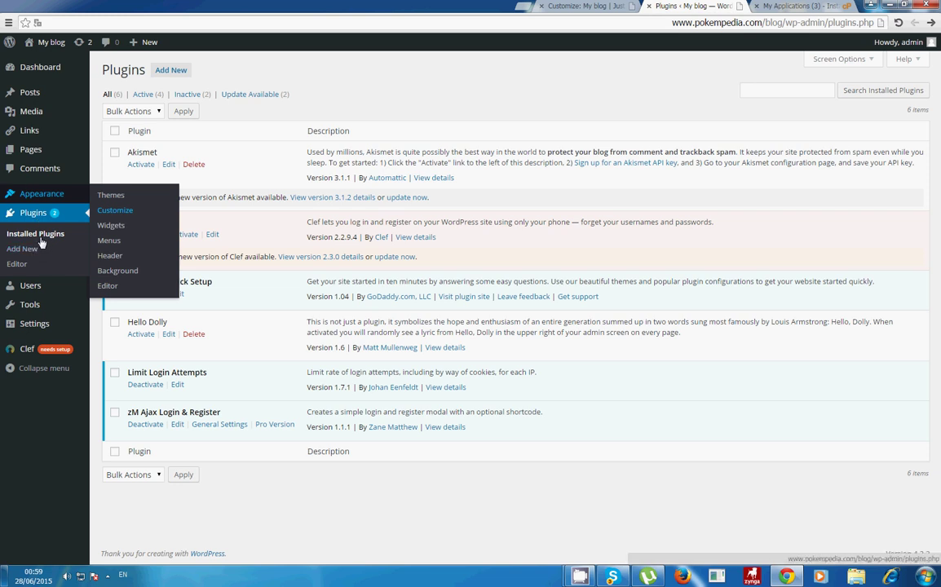
{"action": "mouse_move", "coordinate": [53, 303]}
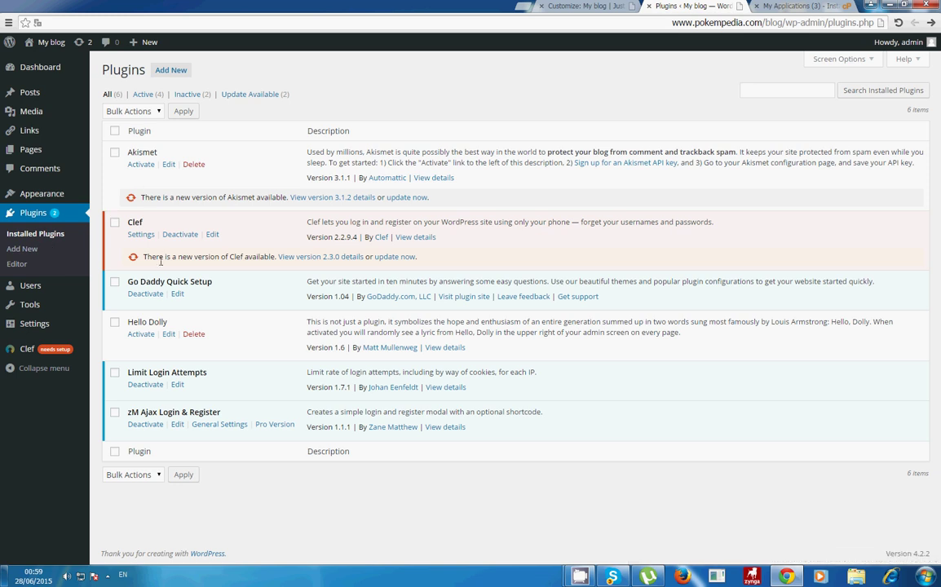
{"action": "middle_click", "coordinate": [219, 425]}
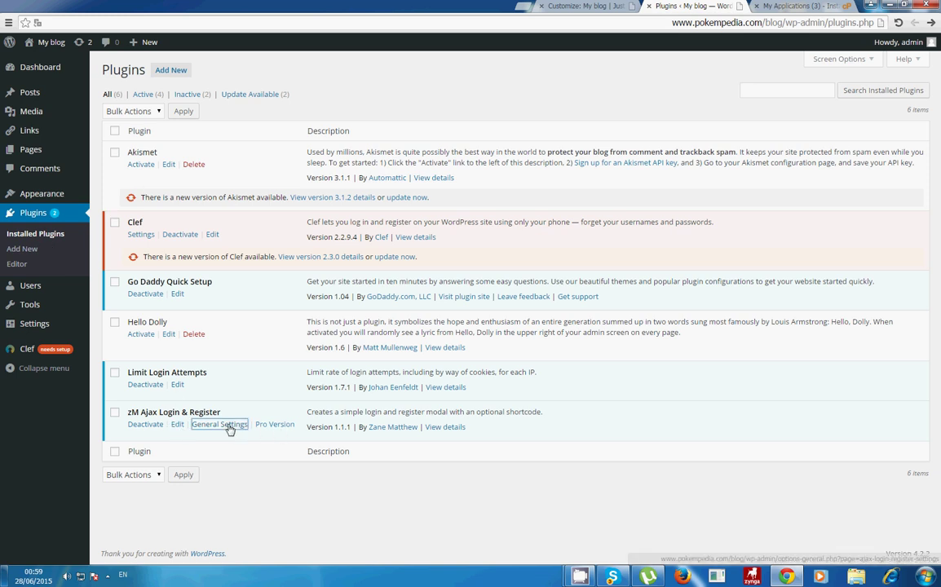
Step: Start a new page titled 'Register' and dismiss the distraction-free writing tip
{"action": "mouse_move", "coordinate": [36, 149]}
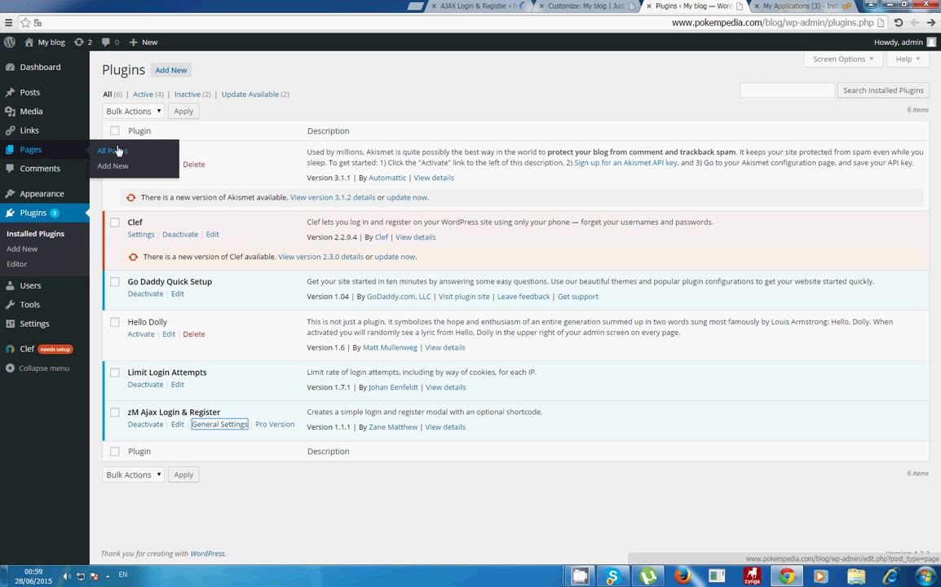
{"action": "left_click", "coordinate": [113, 166]}
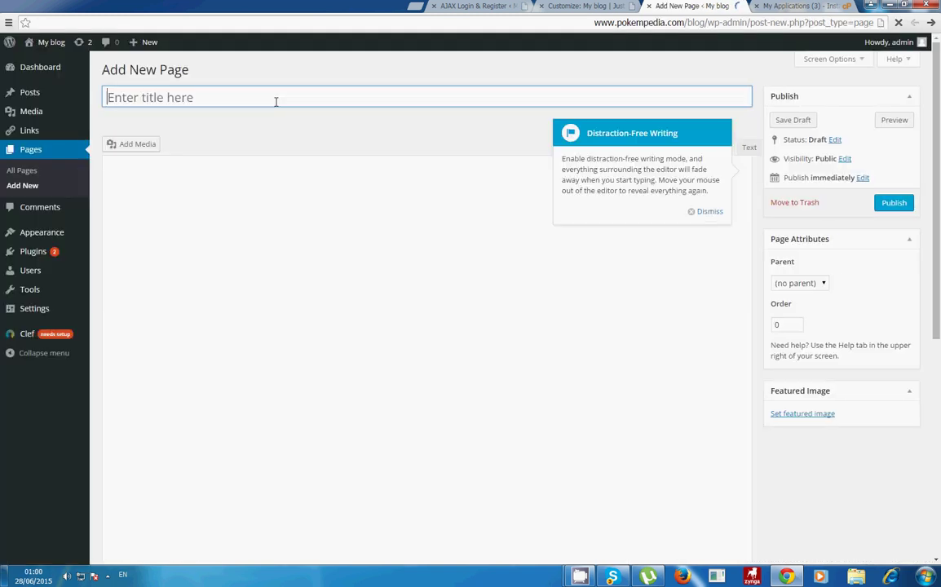
{"action": "type", "text": "R"}
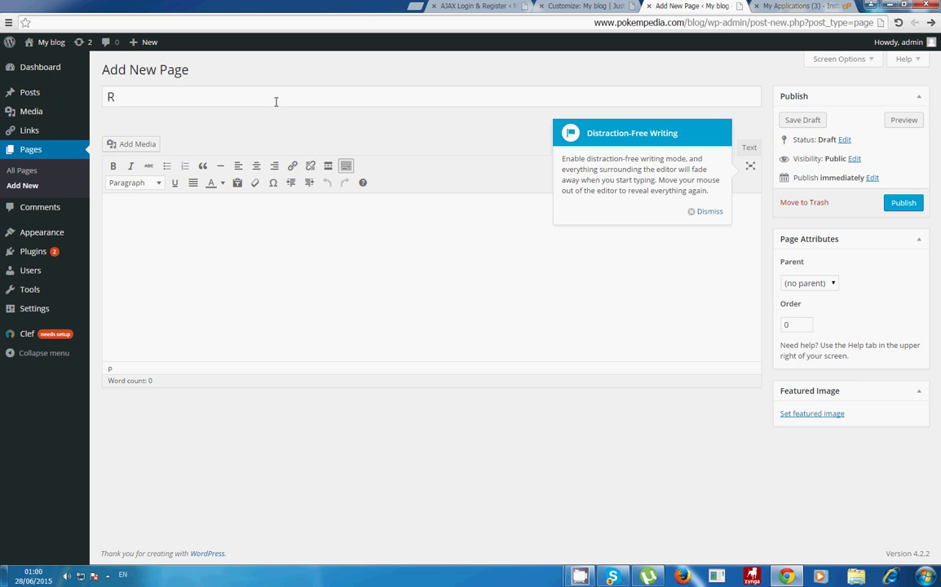
{"action": "type", "text": "e"}
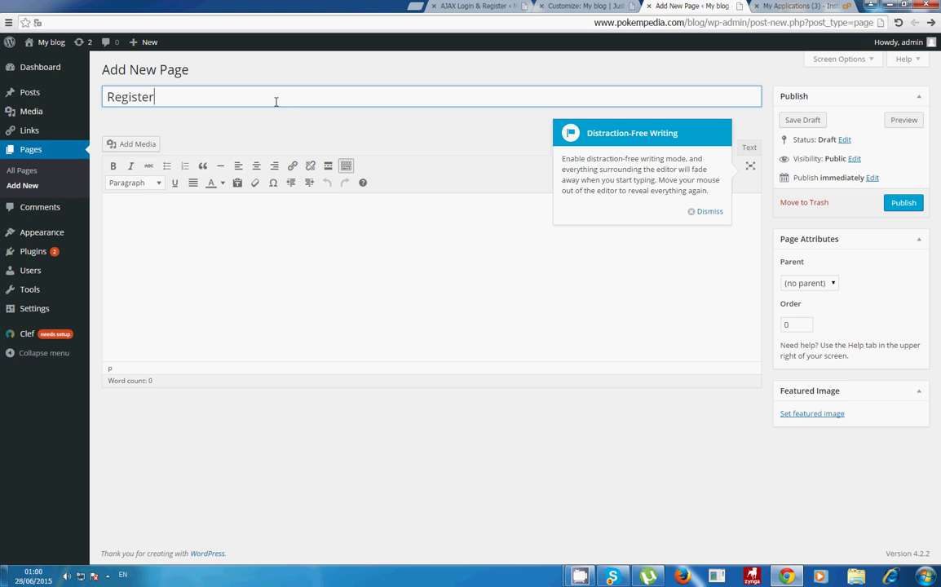
{"action": "type", "text": "gister"}
{"action": "left_click", "coordinate": [706, 211]}
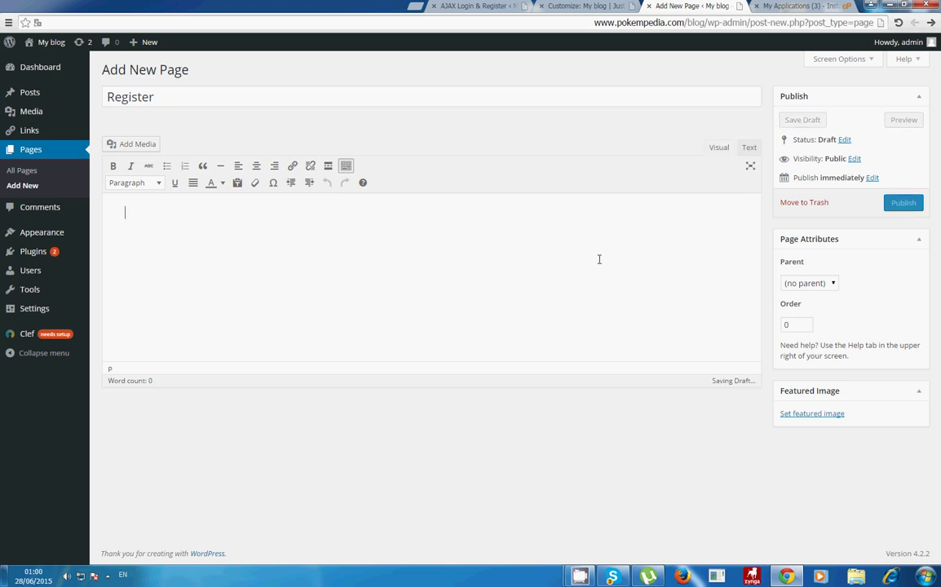
{"action": "left_click", "coordinate": [554, 6]}
Step: Copy the ajax_register shortcode name from the AJAX Login & Register settings
{"action": "left_click", "coordinate": [477, 6]}
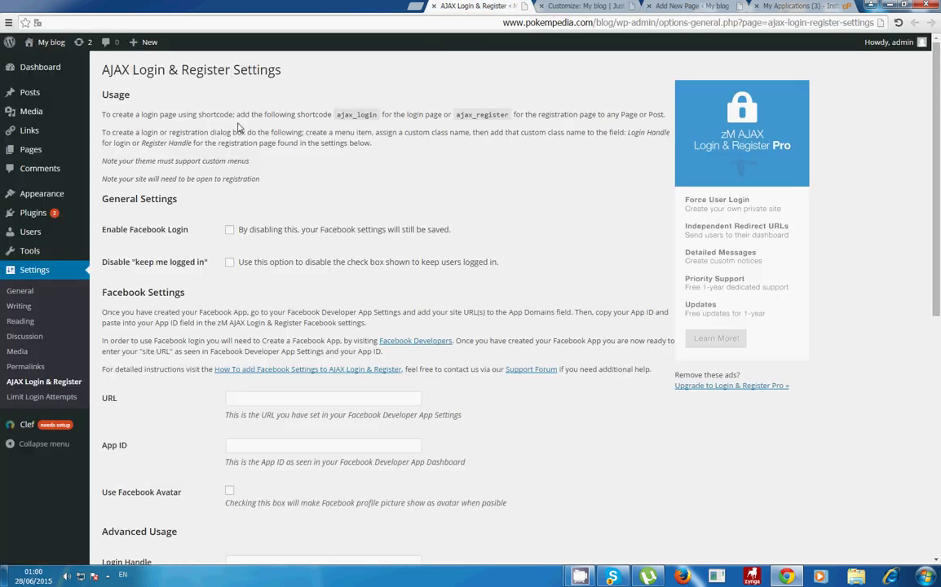
{"action": "double_click", "coordinate": [359, 114]}
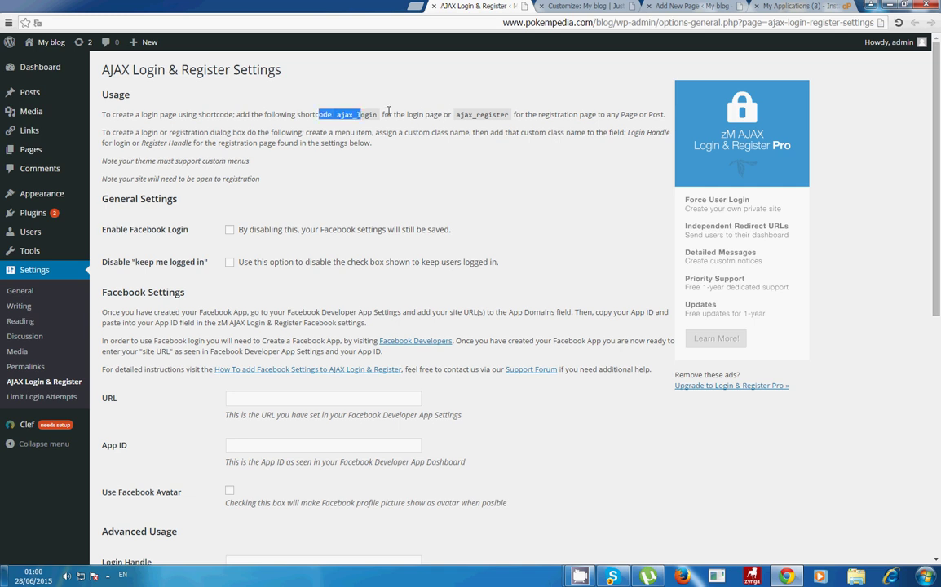
{"action": "left_click", "coordinate": [511, 117]}
{"action": "left_click_drag", "start_coordinate": [458, 114], "coordinate": [504, 111]}
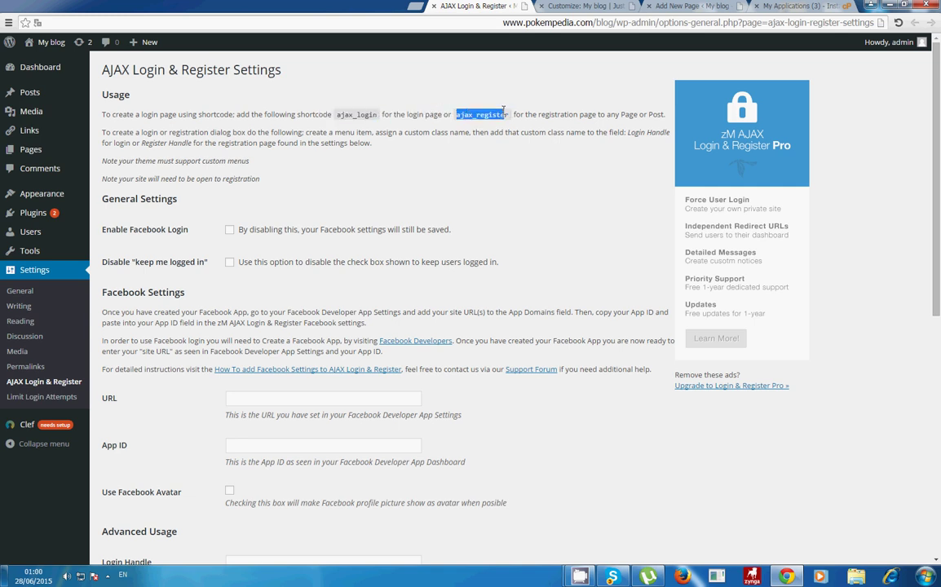
Step: Paste ajax_register into the Register page body and publish the page
{"action": "left_click", "coordinate": [583, 6]}
{"action": "left_click", "coordinate": [673, 6]}
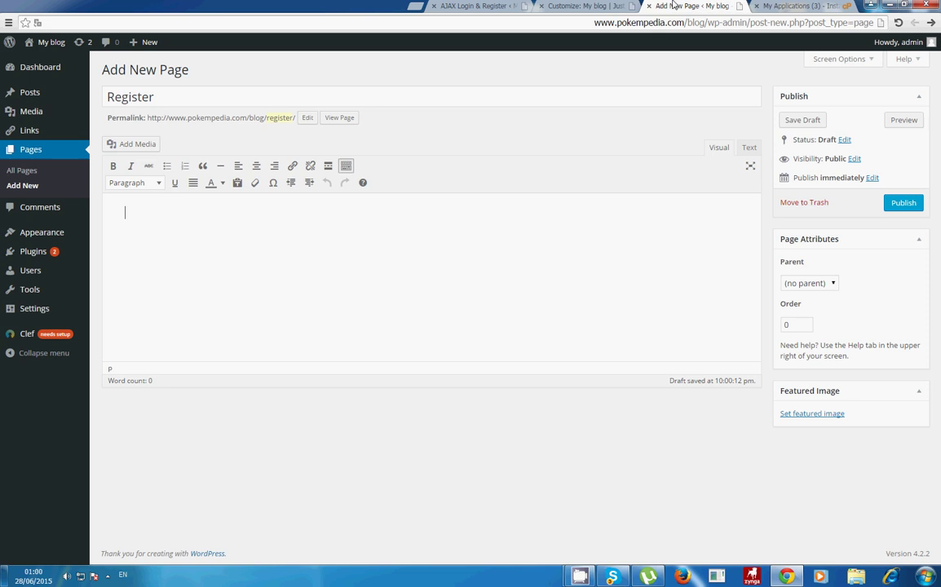
{"action": "type", "text": "ajax_register"}
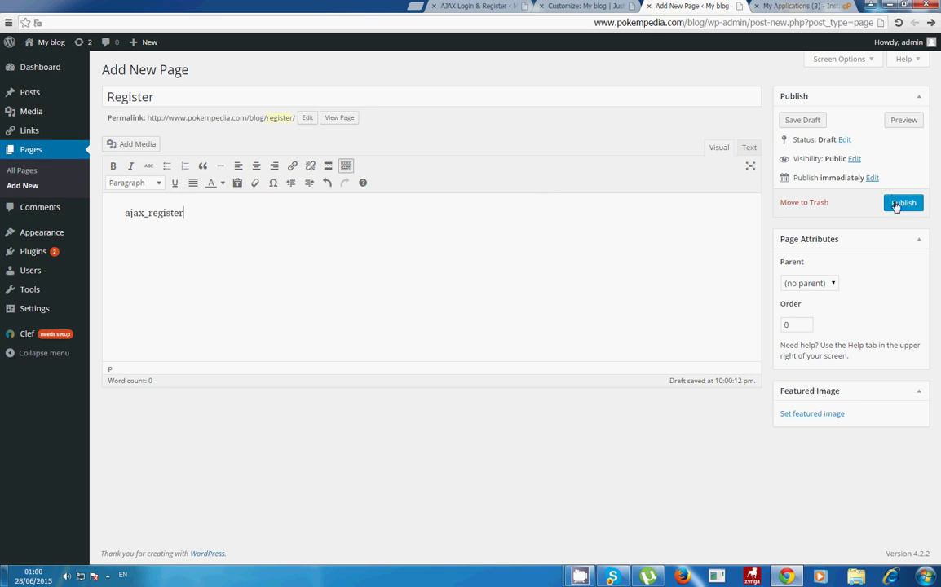
{"action": "left_click", "coordinate": [890, 205]}
Step: Copy the site's domain from the address bar of the settings page
{"action": "left_click", "coordinate": [583, 6]}
{"action": "left_click", "coordinate": [481, 6]}
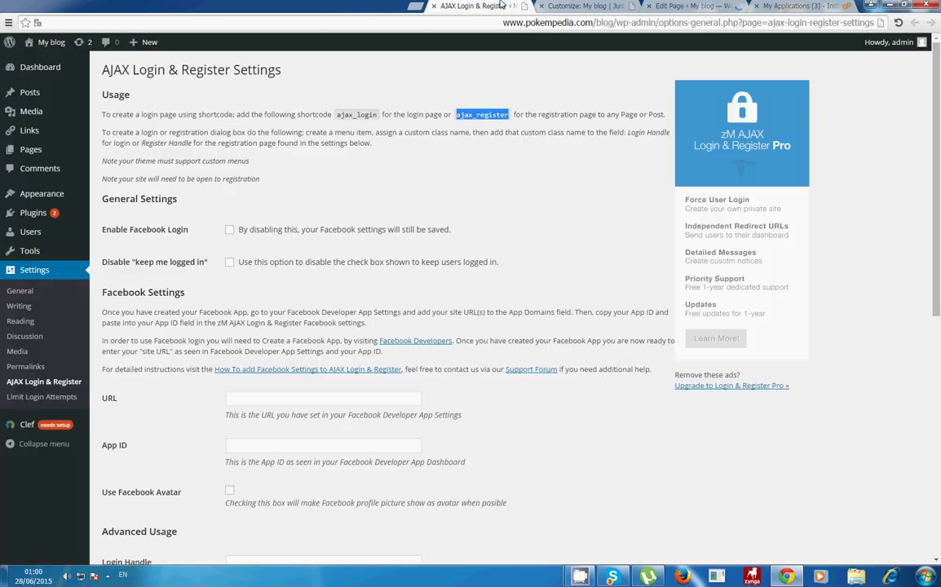
{"action": "left_click_drag", "start_coordinate": [531, 23], "coordinate": [598, 22]}
{"action": "key", "text": "ctrl+c"}
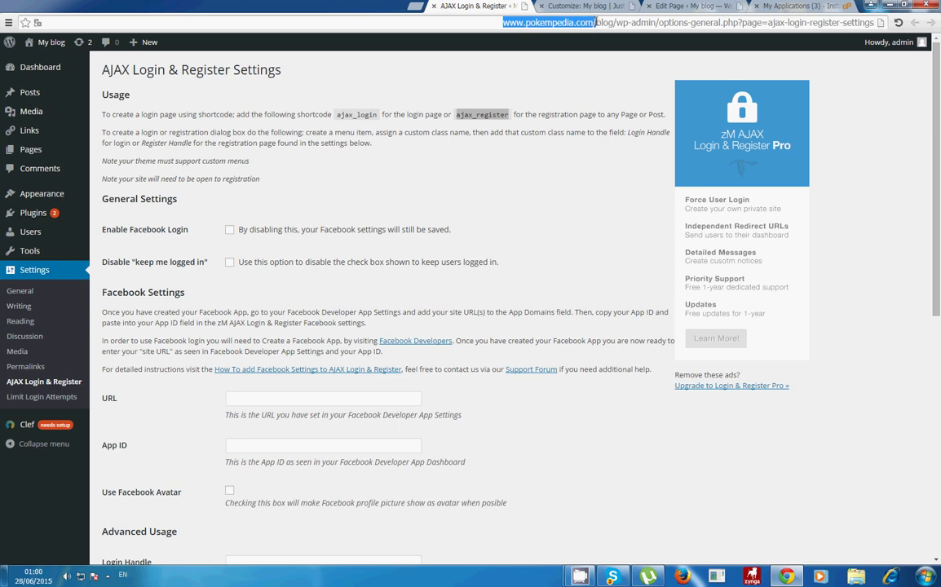
Step: Load the site domain in a new tab, see the Coming Soon placeholder, and return to the Register editor
{"action": "left_click", "coordinate": [422, 6]}
{"action": "key", "text": "ctrl+v"}
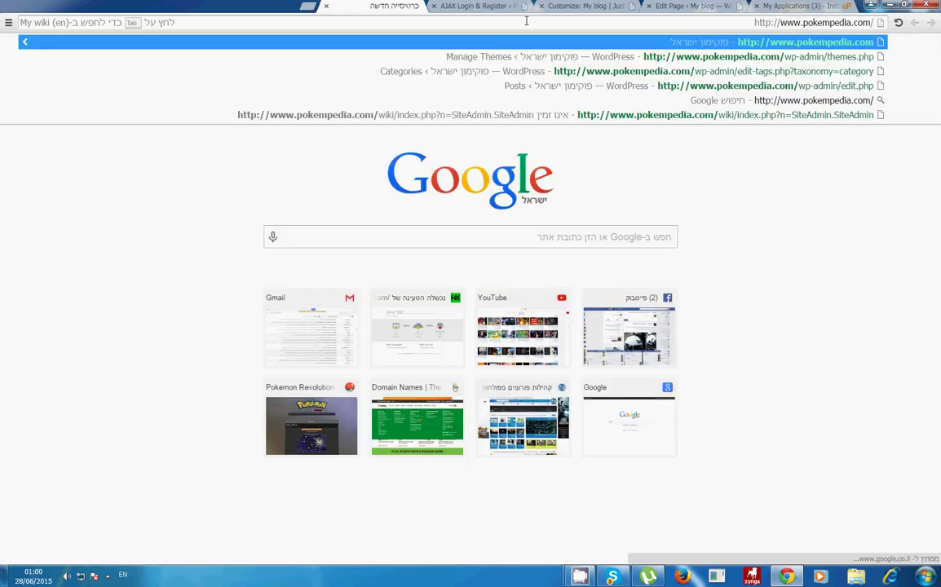
{"action": "key", "text": "Return"}
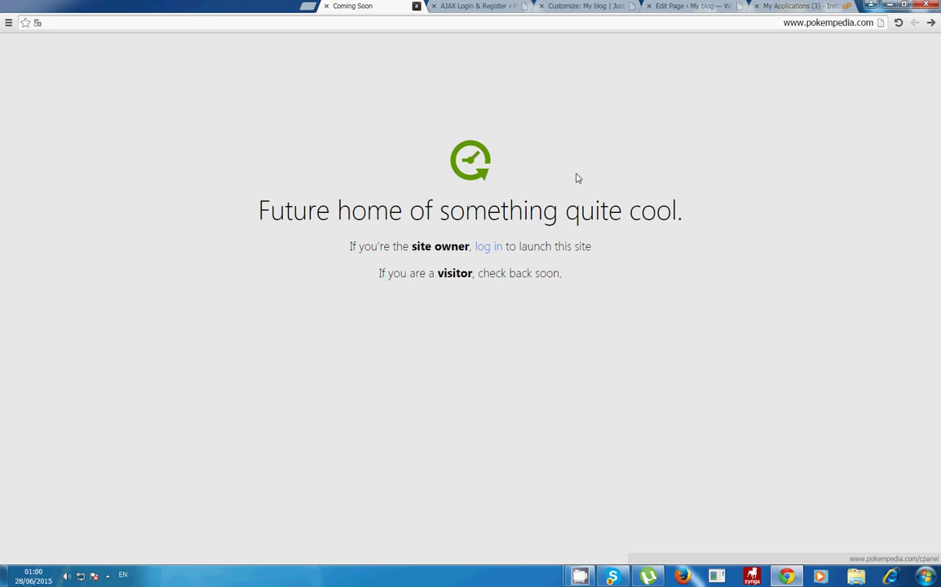
{"action": "left_click", "coordinate": [716, 6]}
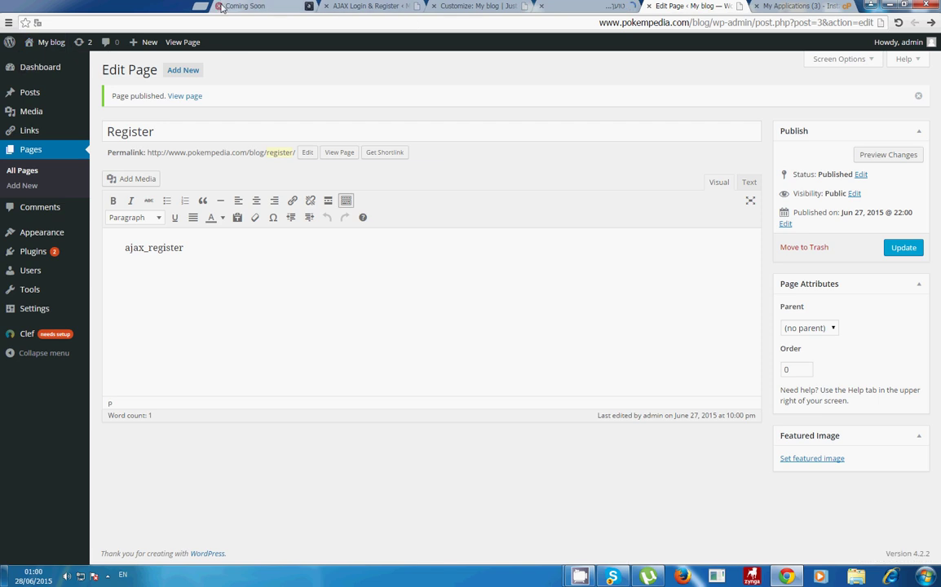
Step: Close the Coming Soon tab and view the My blog front page
{"action": "middle_click", "coordinate": [255, 4]}
{"action": "left_click", "coordinate": [571, 5]}
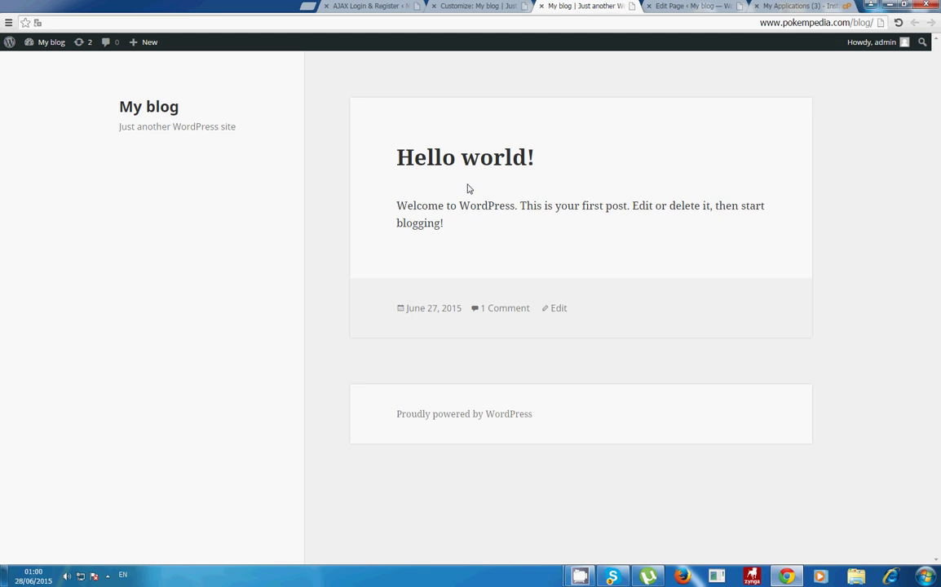
{"action": "left_click", "coordinate": [664, 5]}
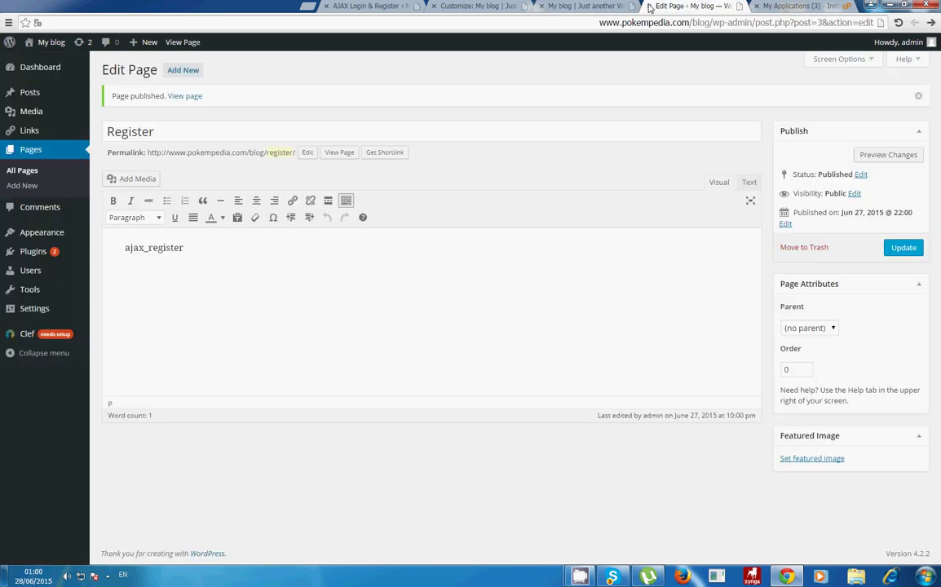
{"action": "left_click", "coordinate": [610, 6]}
{"action": "left_click", "coordinate": [664, 6]}
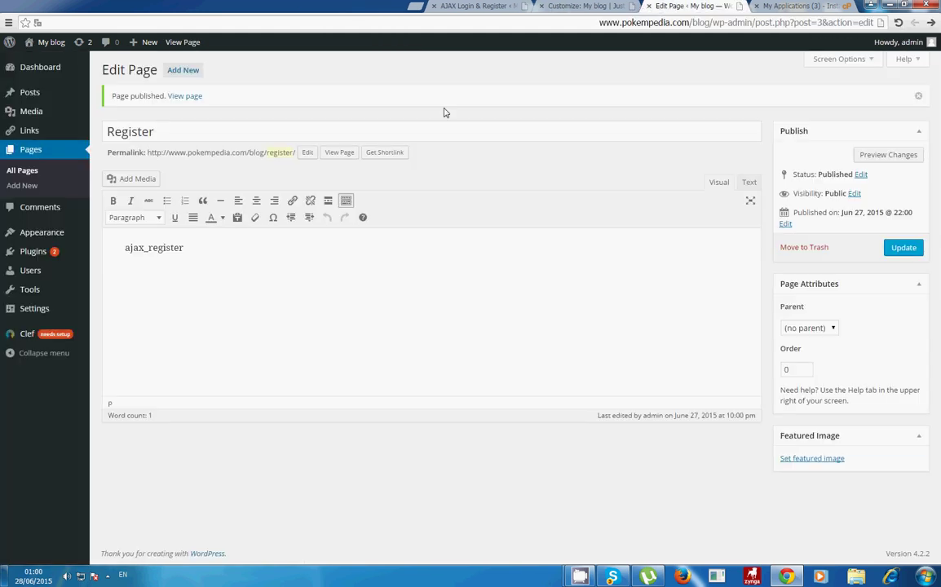
Step: Delete the ajax_register text from the Register page body
{"action": "double_click", "coordinate": [185, 240]}
{"action": "key", "text": "BackSpace"}
{"action": "mouse_move", "coordinate": [53, 261]}
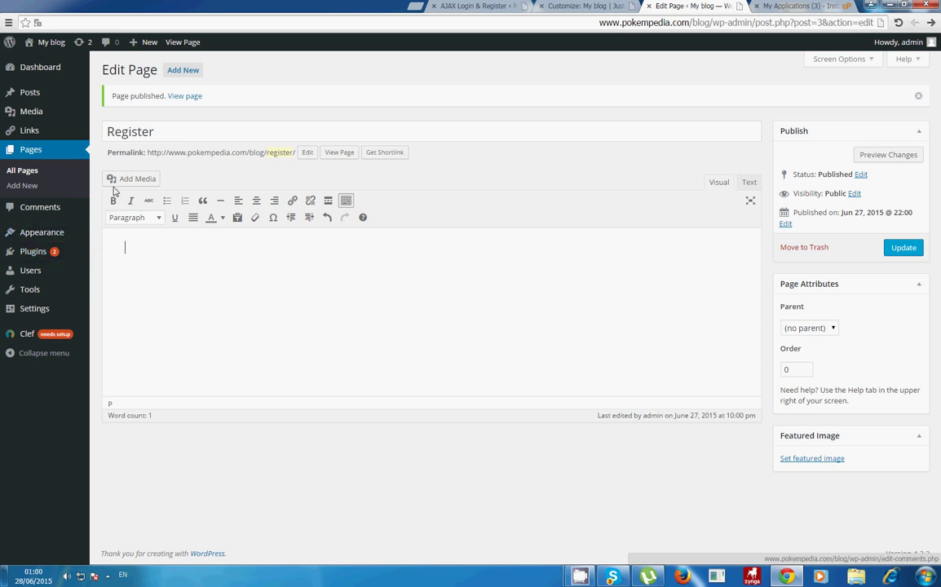
{"action": "mouse_move", "coordinate": [575, 574]}
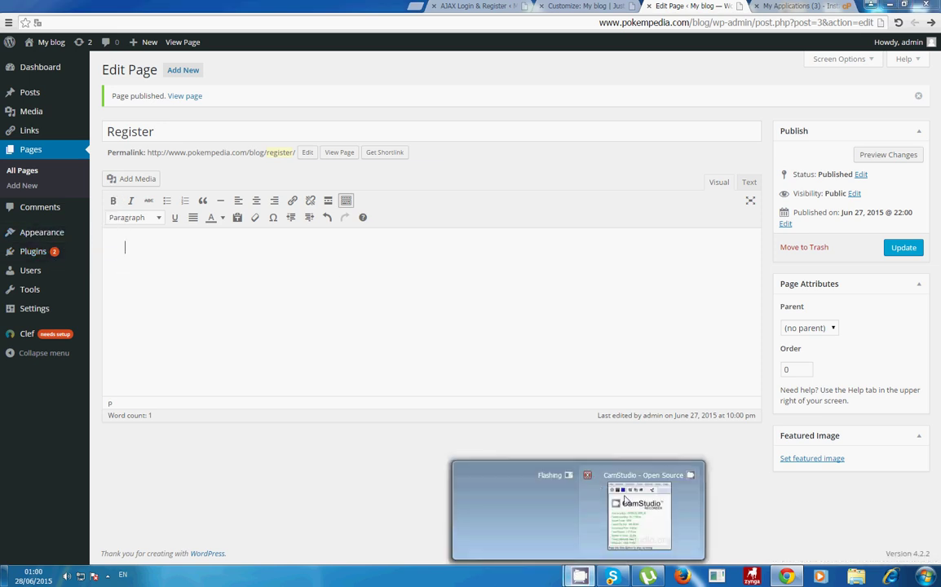
{"action": "left_click", "coordinate": [652, 510]}
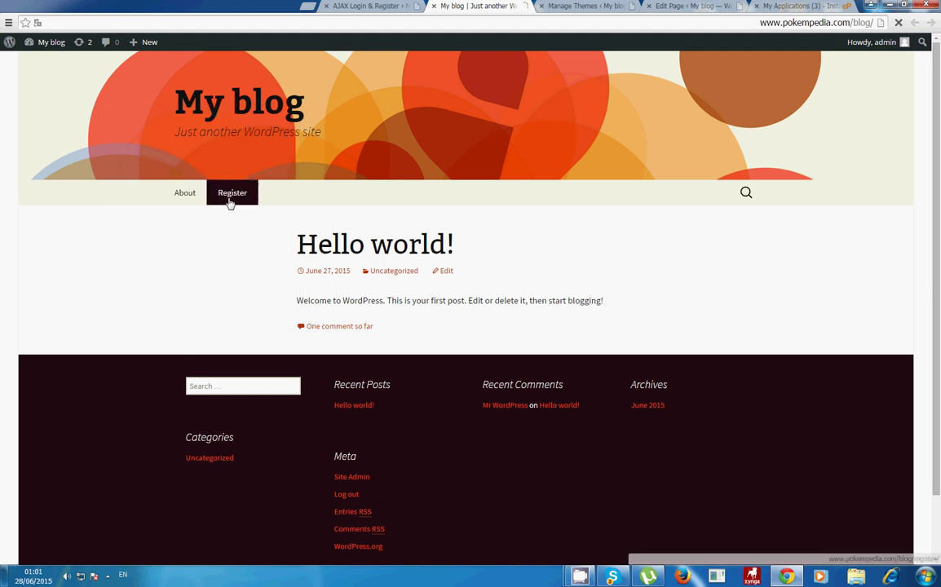
Step: Open the live Register page, which shows ajax_register only as plain text
{"action": "left_click", "coordinate": [231, 202]}
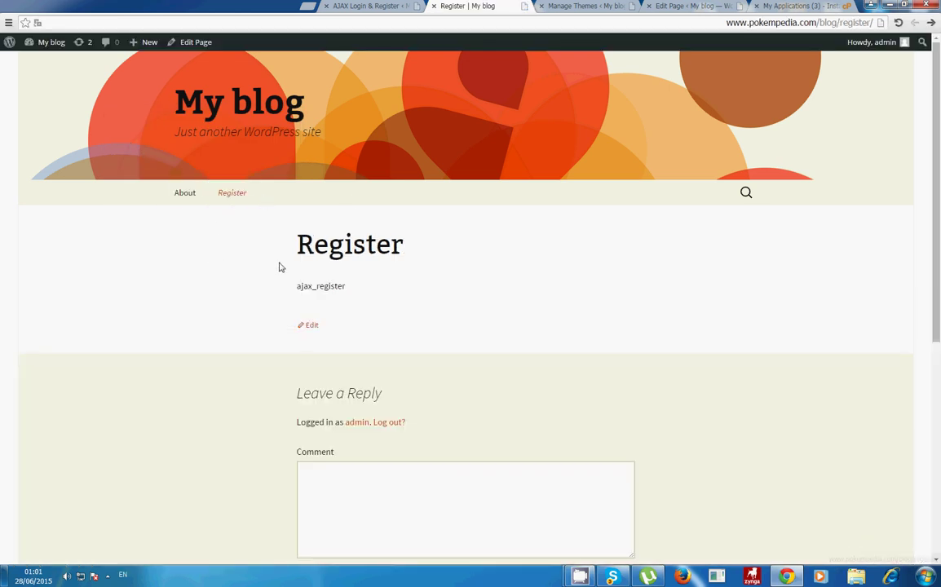
{"action": "scroll", "coordinate": [279, 267], "scroll_direction": "down", "scroll_amount": 2}
{"action": "left_click_drag", "start_coordinate": [345, 174], "coordinate": [284, 173]}
{"action": "left_click", "coordinate": [286, 177]}
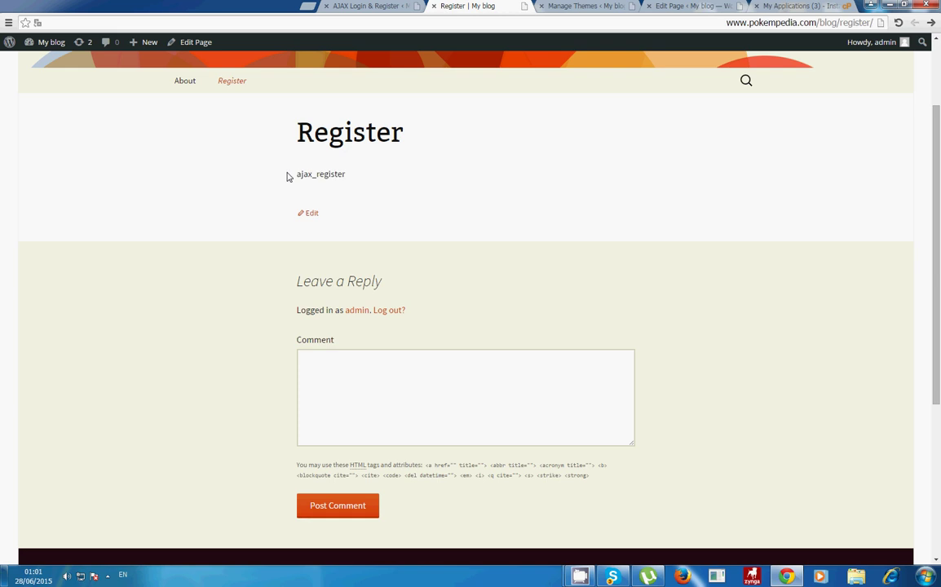
{"action": "left_click", "coordinate": [585, 5]}
Step: Copy ajax_register again from the AJAX Login & Register settings page
{"action": "left_click", "coordinate": [662, 7]}
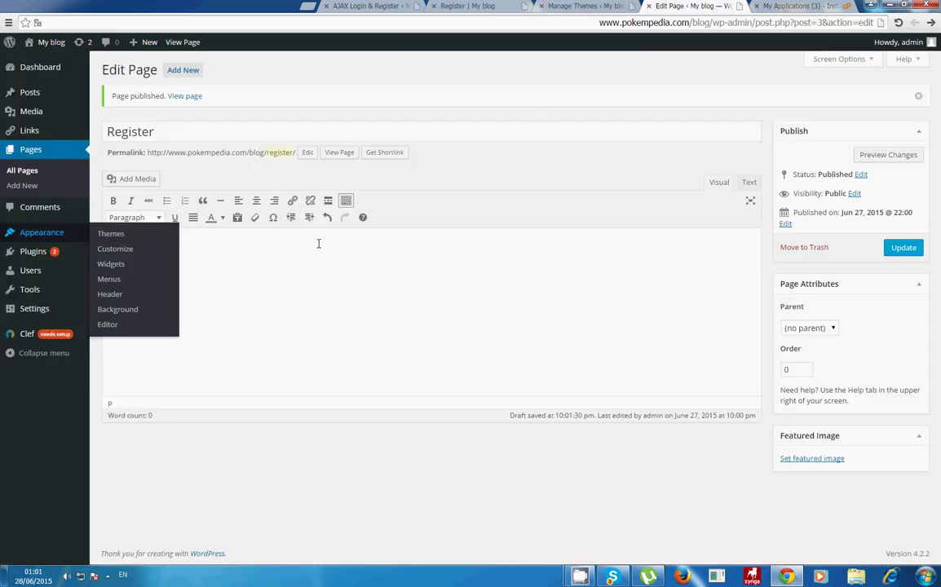
{"action": "left_click", "coordinate": [240, 256]}
{"action": "left_click", "coordinate": [580, 6]}
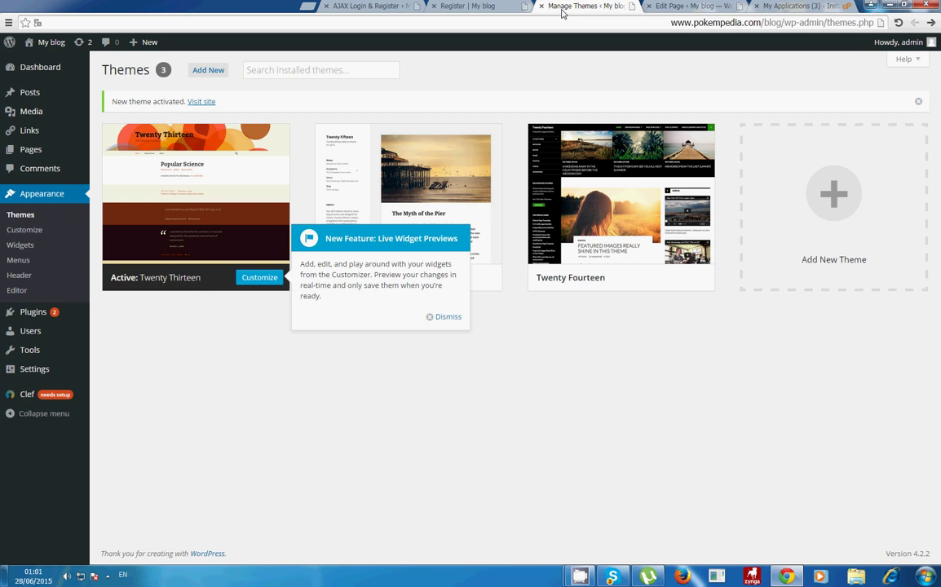
{"action": "left_click", "coordinate": [467, 6]}
{"action": "key", "text": "ctrl+Tab"}
{"action": "left_click", "coordinate": [361, 5]}
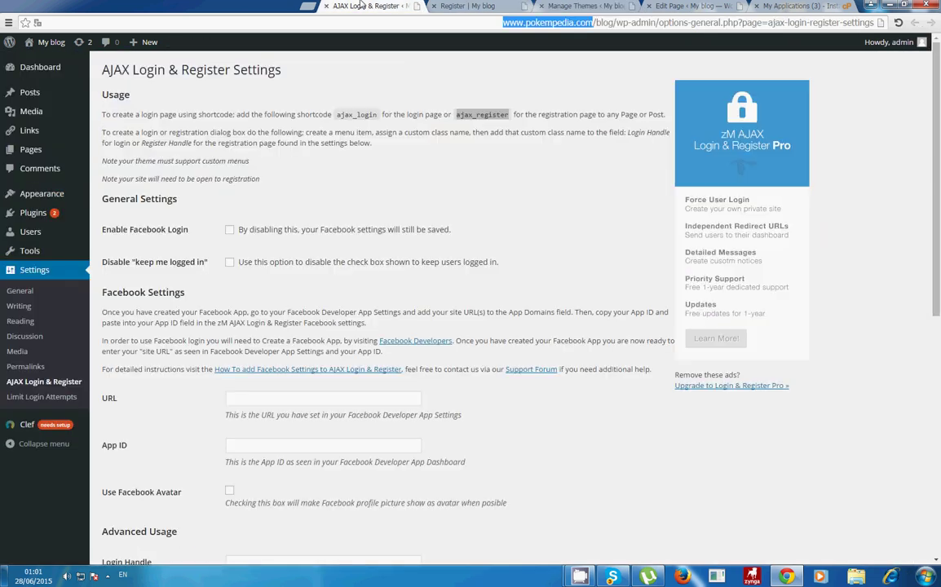
{"action": "left_click", "coordinate": [468, 112]}
{"action": "left_click_drag", "start_coordinate": [457, 115], "coordinate": [507, 113]}
{"action": "key", "text": "ctrl+c"}
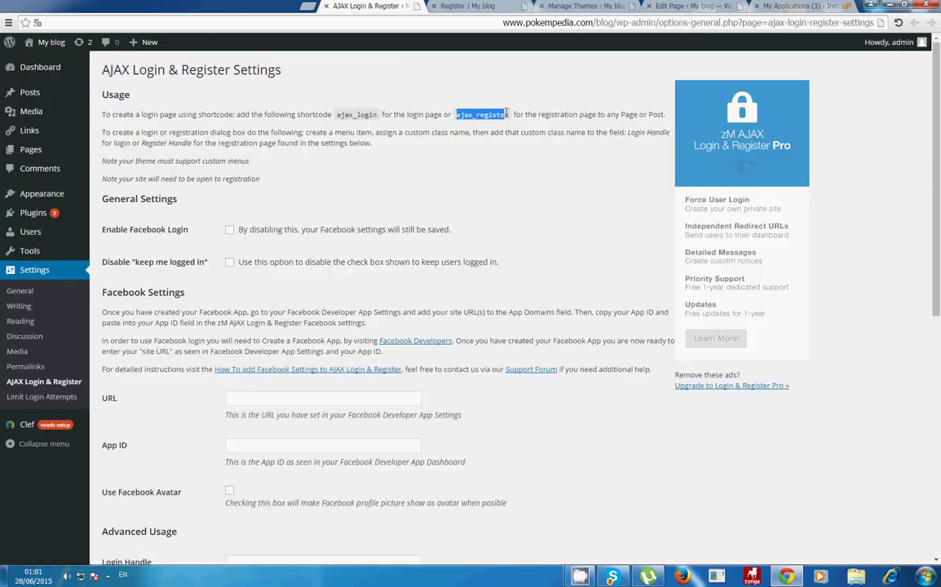
Step: Enter it as [ajax_register] in the Register page body and update the page
{"action": "left_click", "coordinate": [693, 6]}
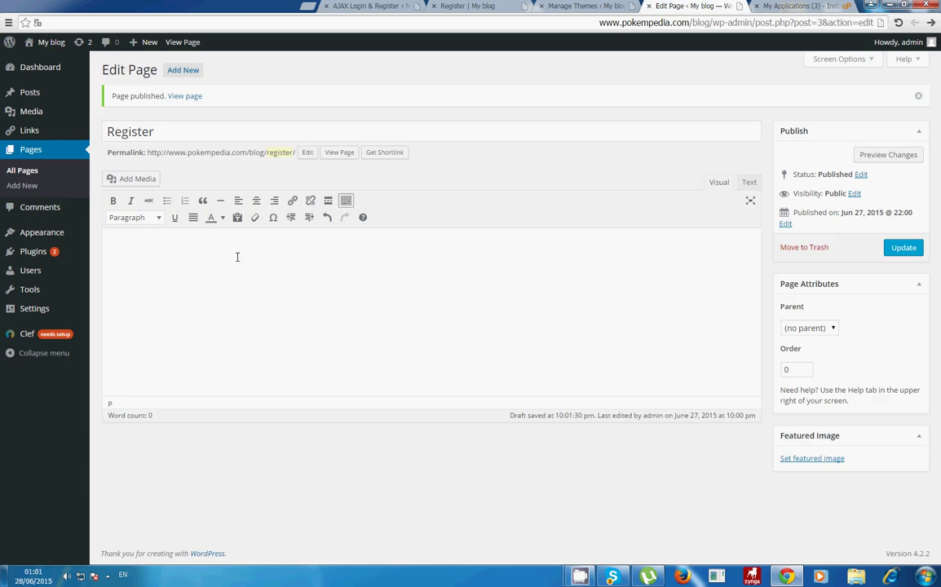
{"action": "key", "text": "ctrl+v"}
{"action": "type", "text": "]"}
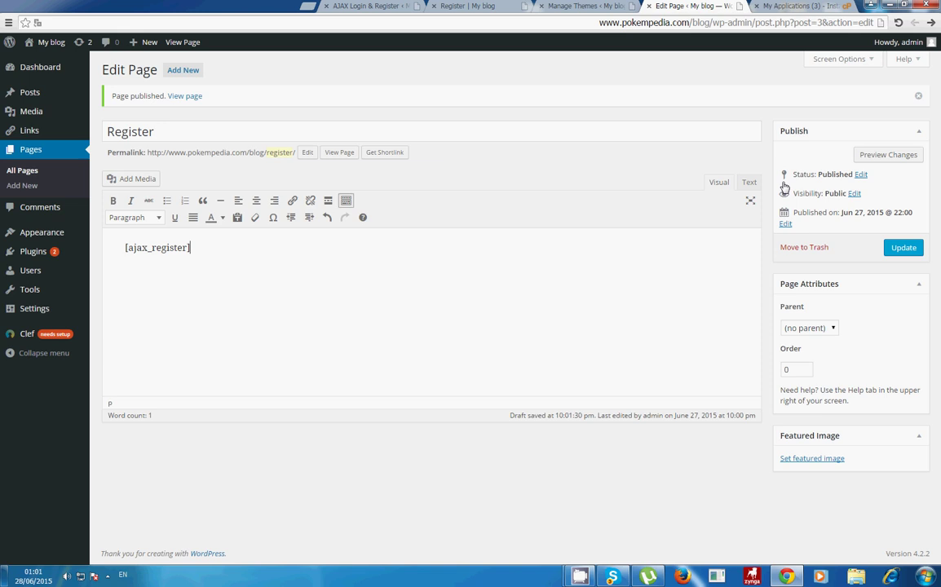
{"action": "left_click", "coordinate": [901, 247]}
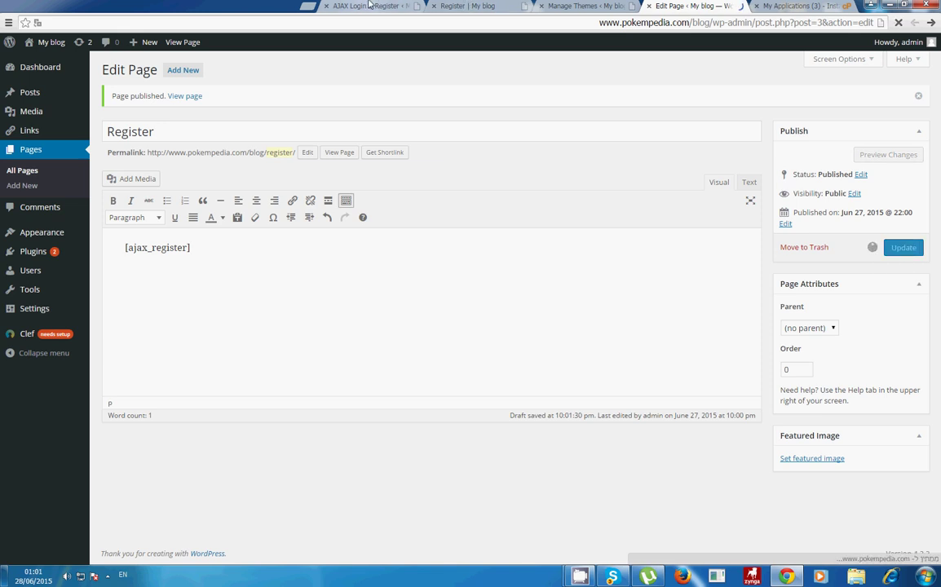
{"action": "left_click", "coordinate": [371, 6]}
Step: Reload the live Register page and confirm it reads 'Registration is currently closed.'
{"action": "left_click", "coordinate": [469, 6]}
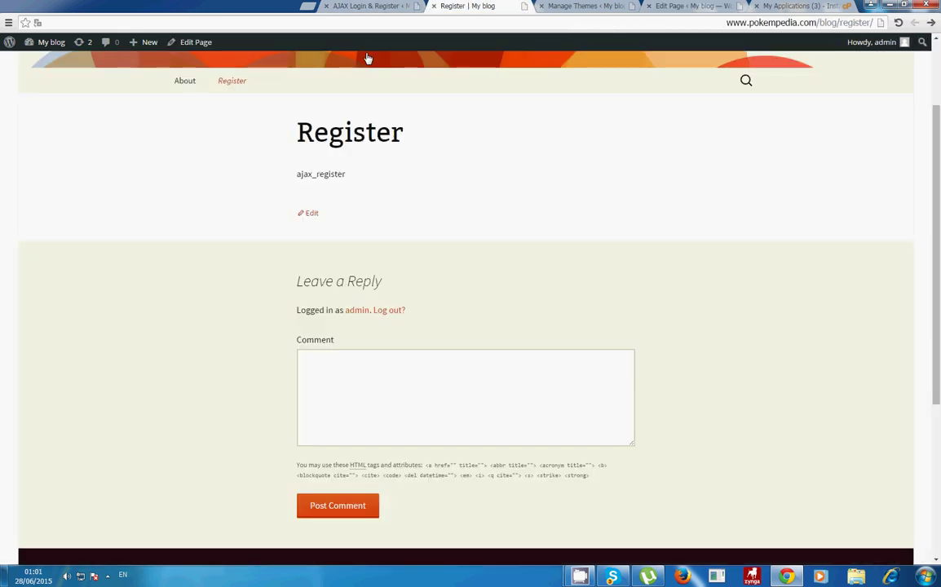
{"action": "key", "text": "F5"}
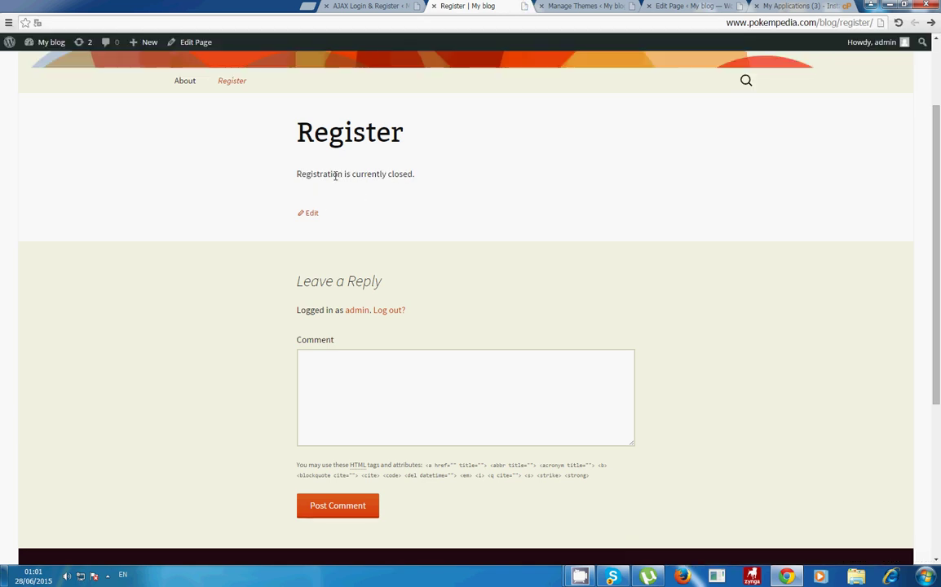
{"action": "left_click_drag", "start_coordinate": [335, 175], "coordinate": [427, 169]}
{"action": "left_click", "coordinate": [583, 6]}
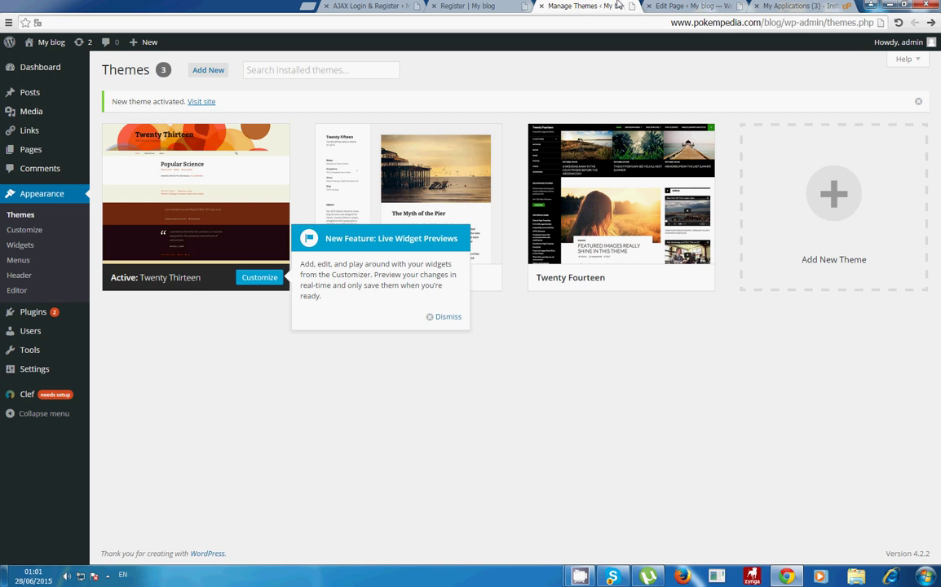
{"action": "left_click", "coordinate": [467, 5]}
{"action": "left_click", "coordinate": [311, 169]}
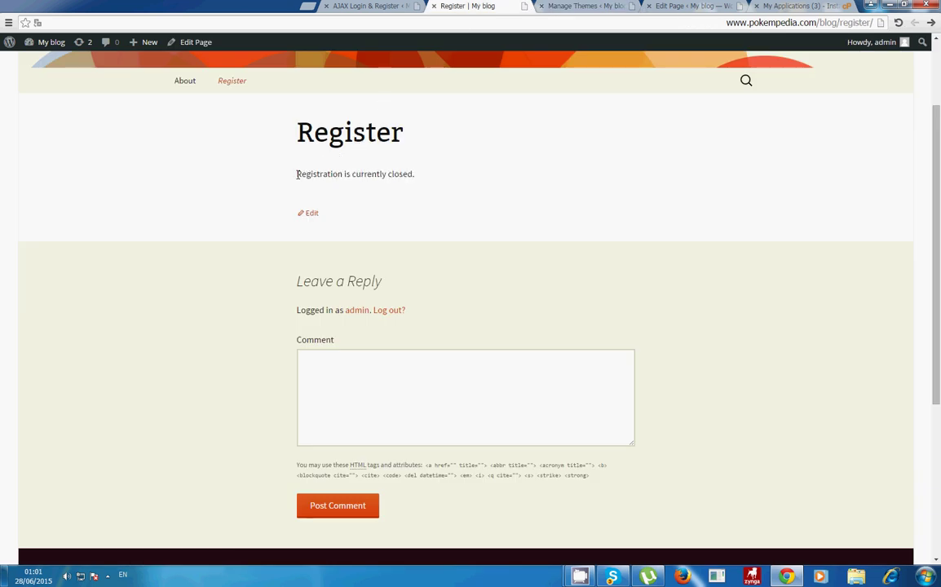
{"action": "left_click_drag", "start_coordinate": [297, 174], "coordinate": [443, 174]}
{"action": "left_click", "coordinate": [362, 170]}
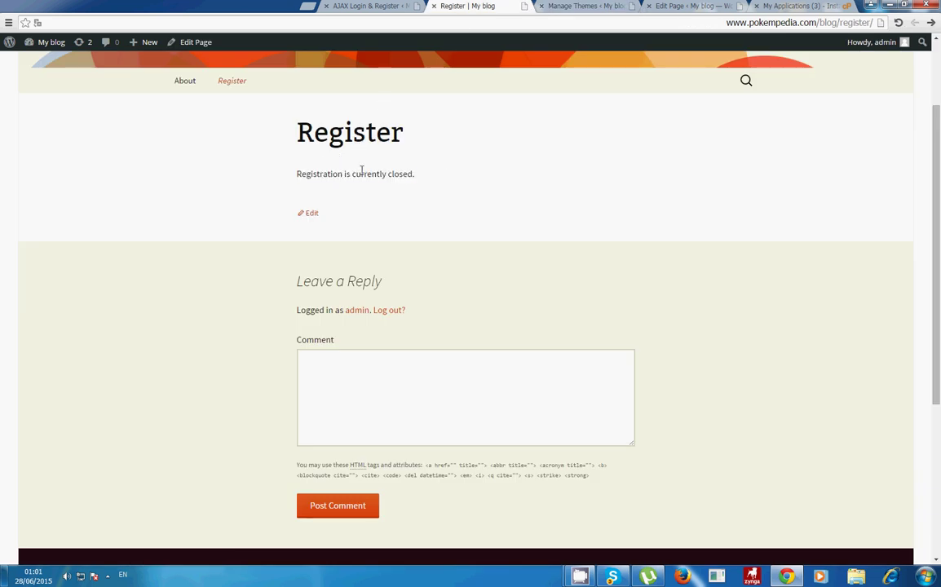
{"action": "triple_click", "coordinate": [305, 175]}
{"action": "left_click", "coordinate": [656, 6]}
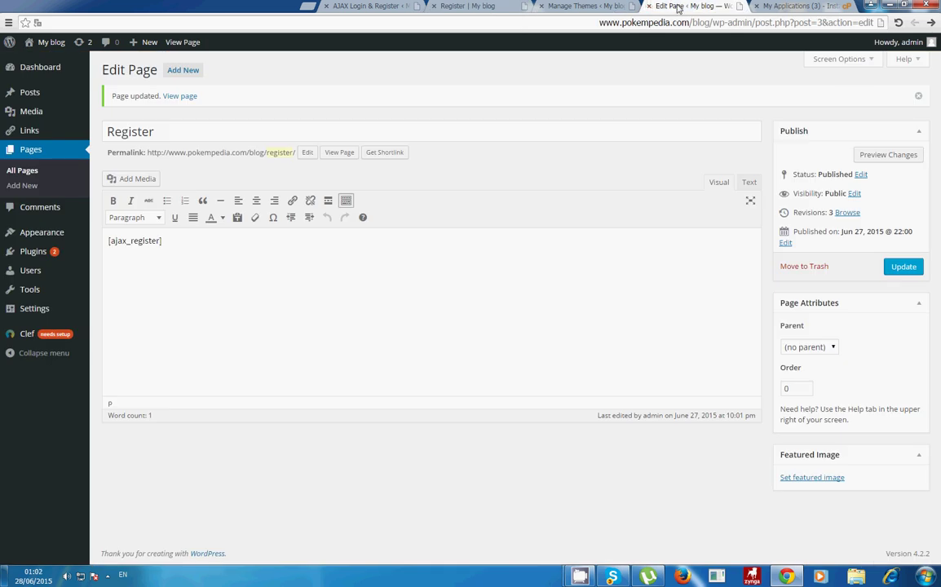
Step: Tick 'Anyone can register' under Membership in General Settings and save the changes
{"action": "mouse_move", "coordinate": [35, 270]}
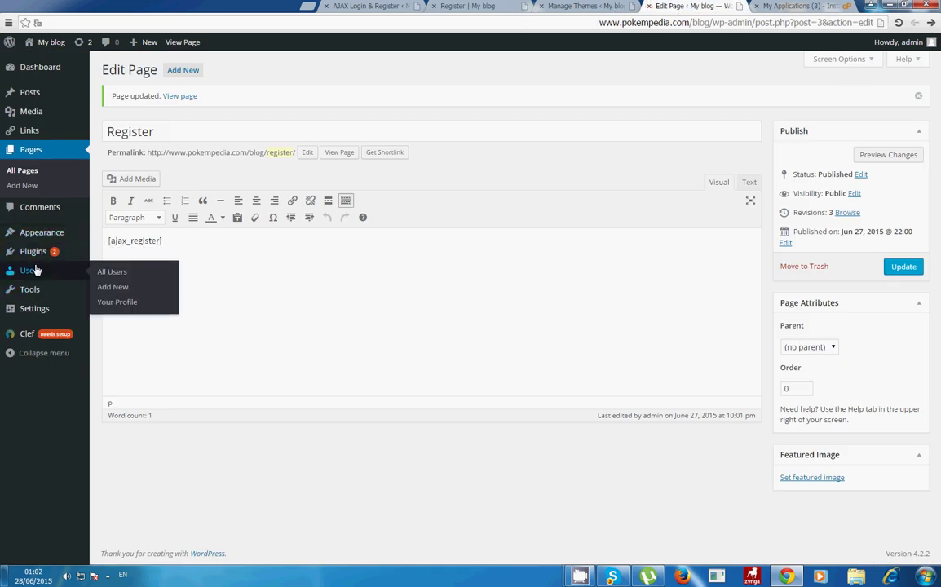
{"action": "left_click", "coordinate": [116, 274]}
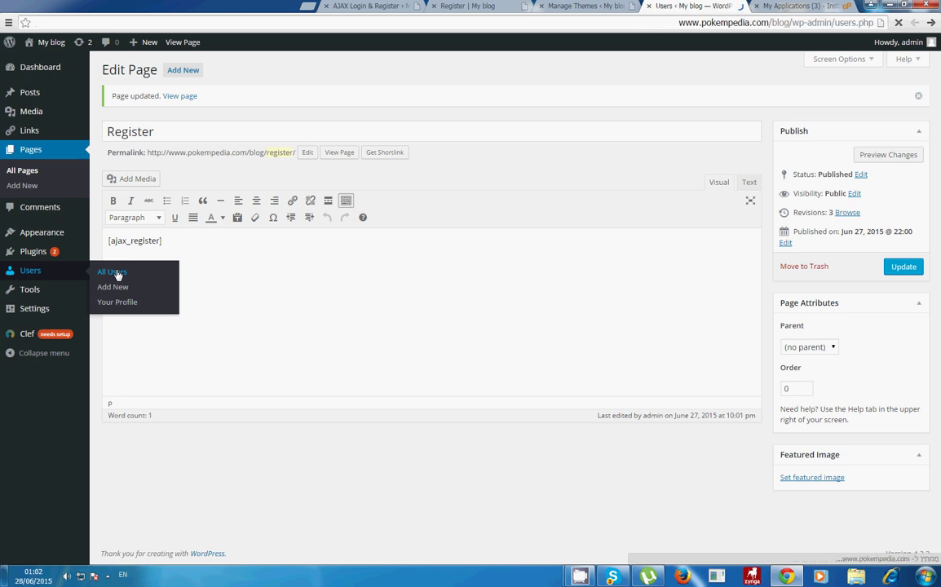
{"action": "mouse_move", "coordinate": [19, 307]}
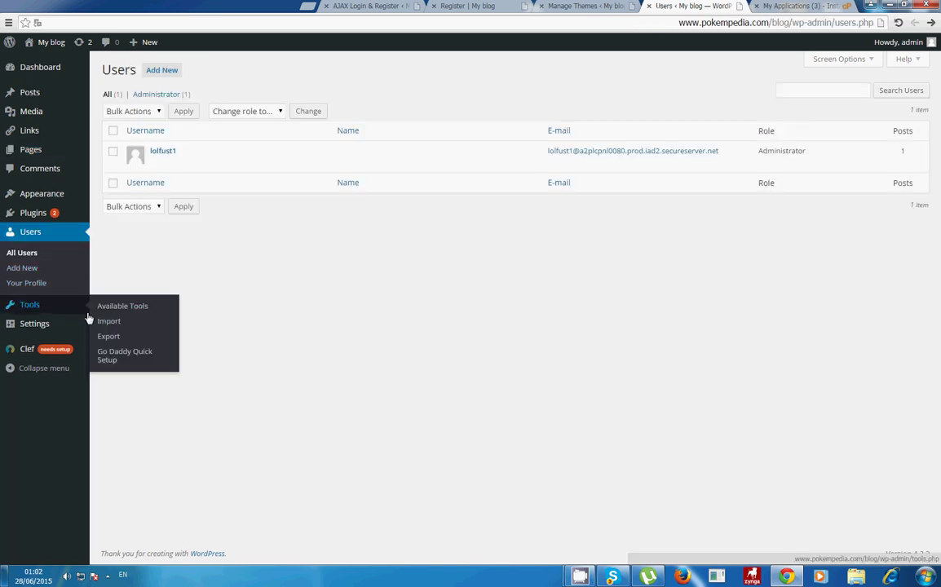
{"action": "mouse_move", "coordinate": [62, 321]}
{"action": "left_click", "coordinate": [132, 327]}
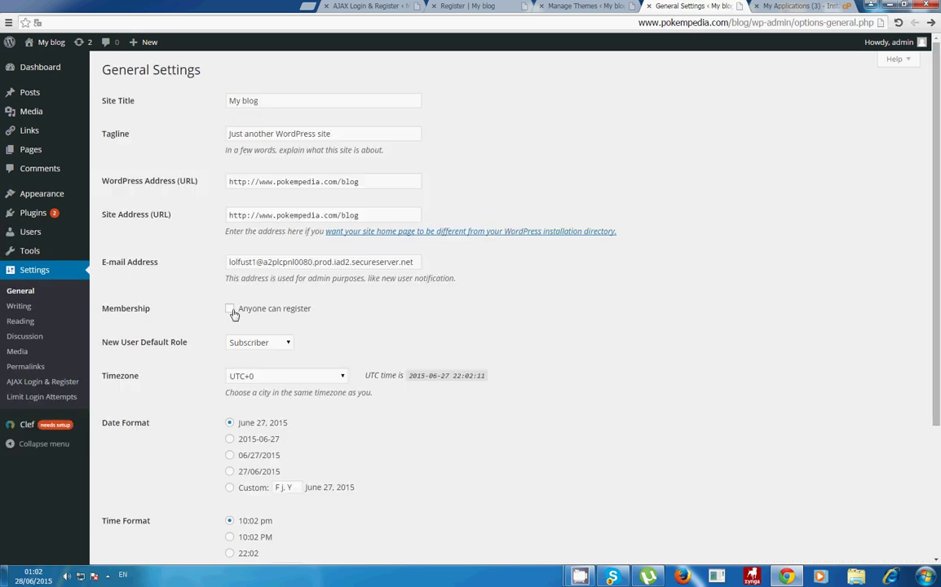
{"action": "left_click_drag", "start_coordinate": [105, 307], "coordinate": [240, 314]}
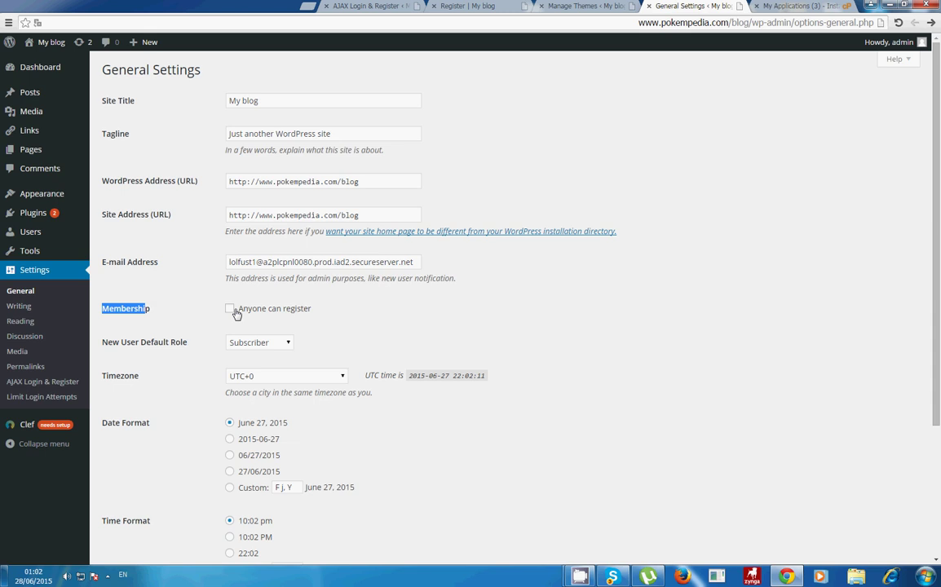
{"action": "scroll", "coordinate": [242, 291], "scroll_direction": "down", "scroll_amount": 3}
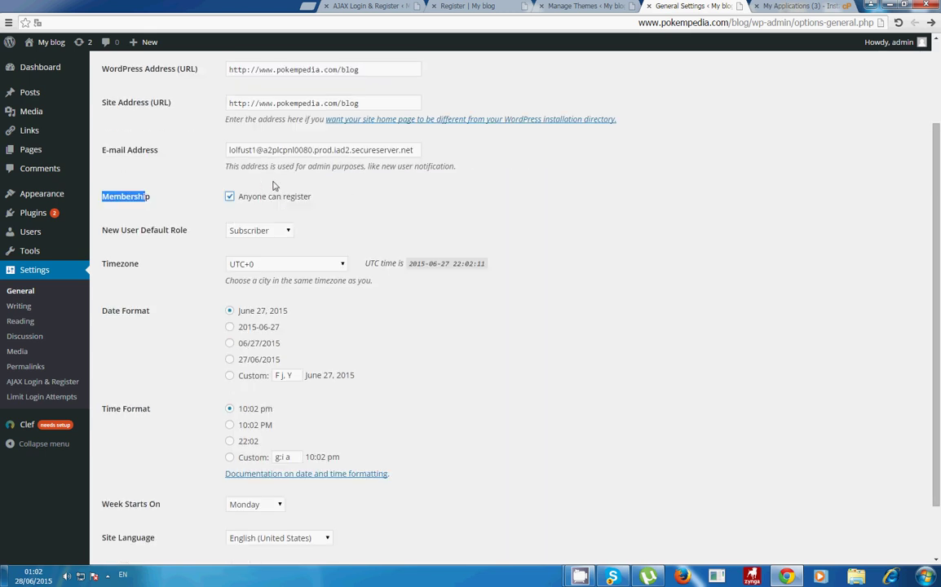
{"action": "scroll", "coordinate": [265, 298], "scroll_direction": "down", "scroll_amount": 2}
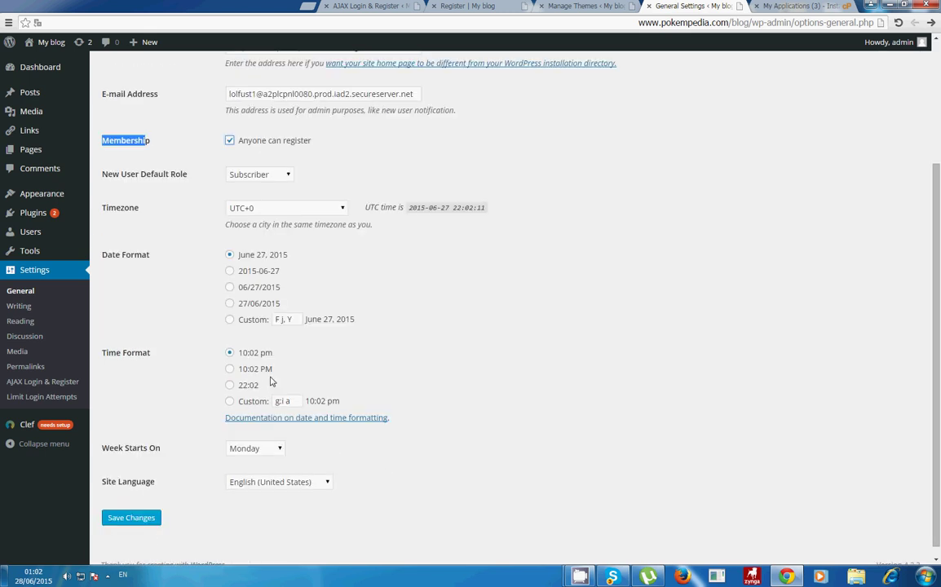
{"action": "left_click", "coordinate": [152, 505]}
{"action": "left_click", "coordinate": [359, 6]}
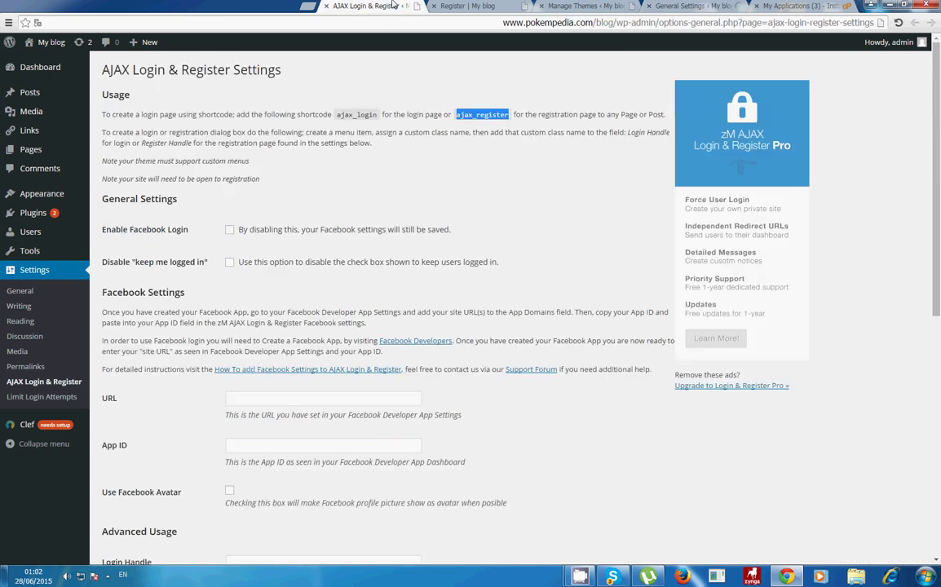
Step: Reload the Register page, log out of the admin account, and open Register from the blog menu
{"action": "left_click", "coordinate": [487, 5]}
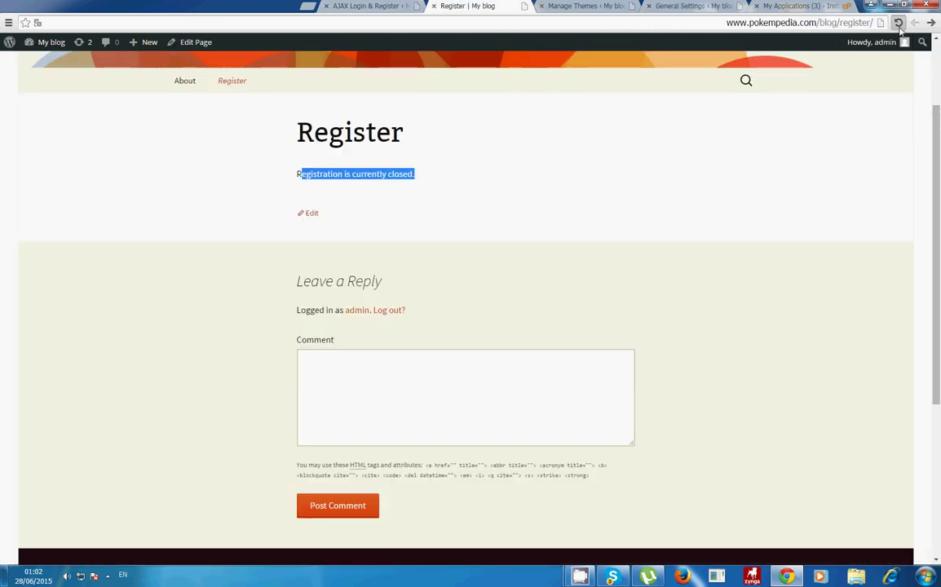
{"action": "left_click", "coordinate": [897, 22]}
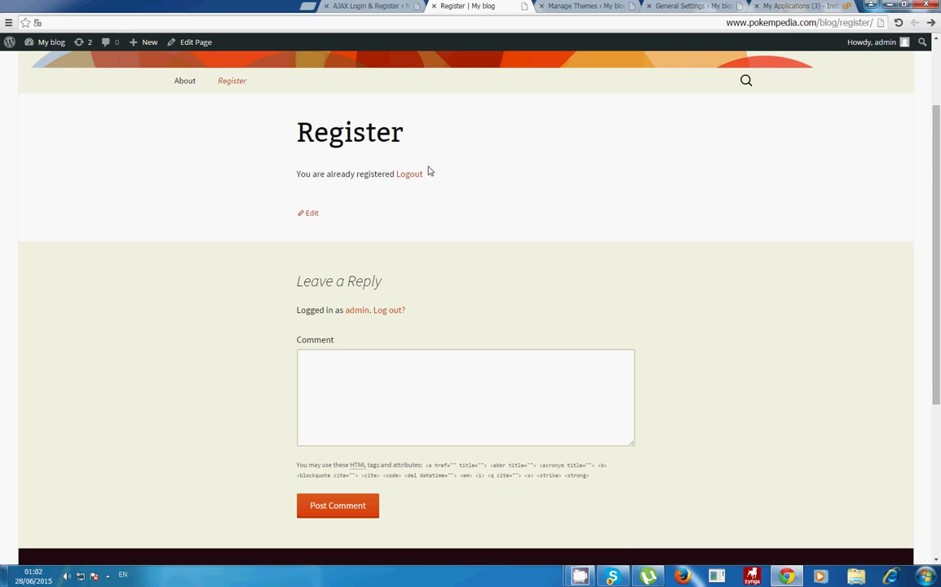
{"action": "left_click_drag", "start_coordinate": [320, 174], "coordinate": [411, 177]}
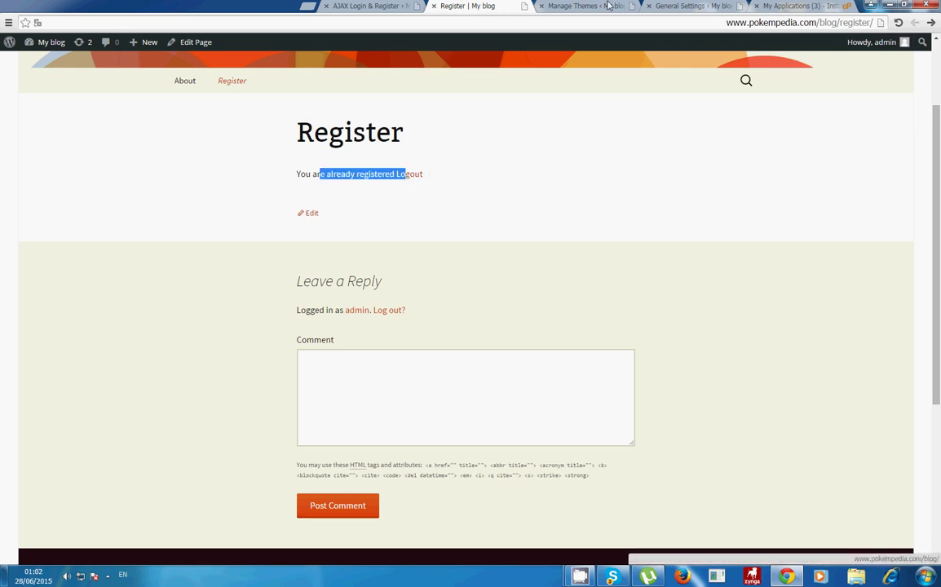
{"action": "left_click", "coordinate": [412, 175]}
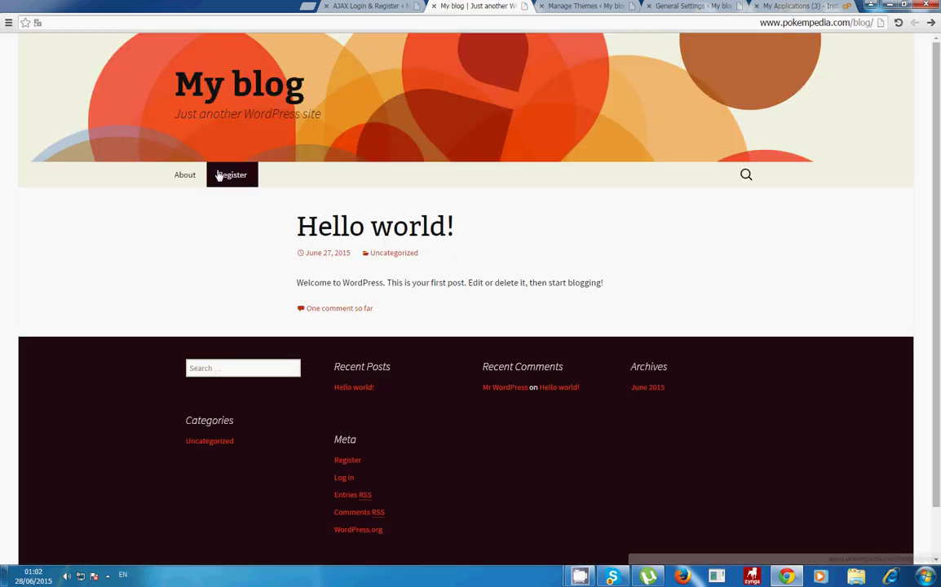
{"action": "left_click", "coordinate": [219, 176]}
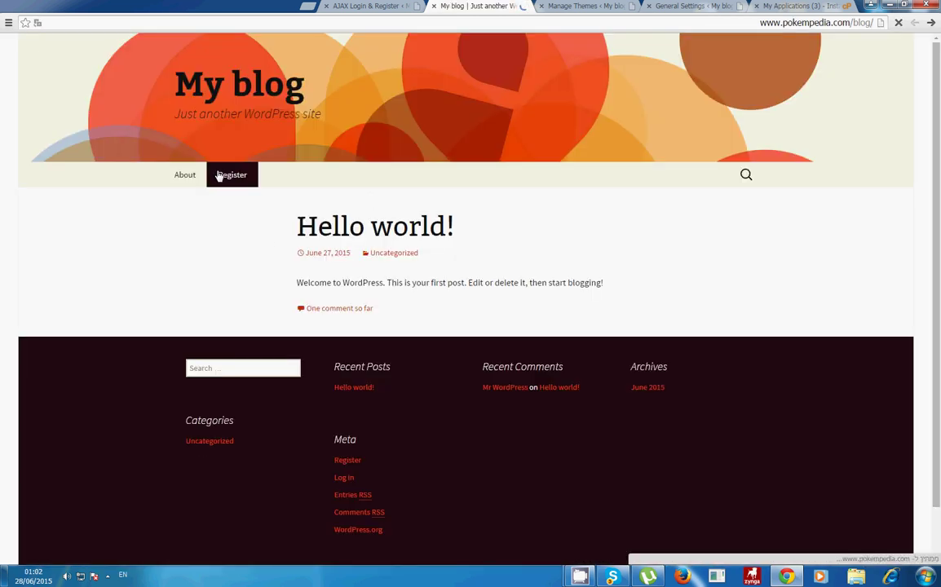
Step: Enter the user name 'latest' and a test e-mail address in the Register form
{"action": "left_click", "coordinate": [348, 288]}
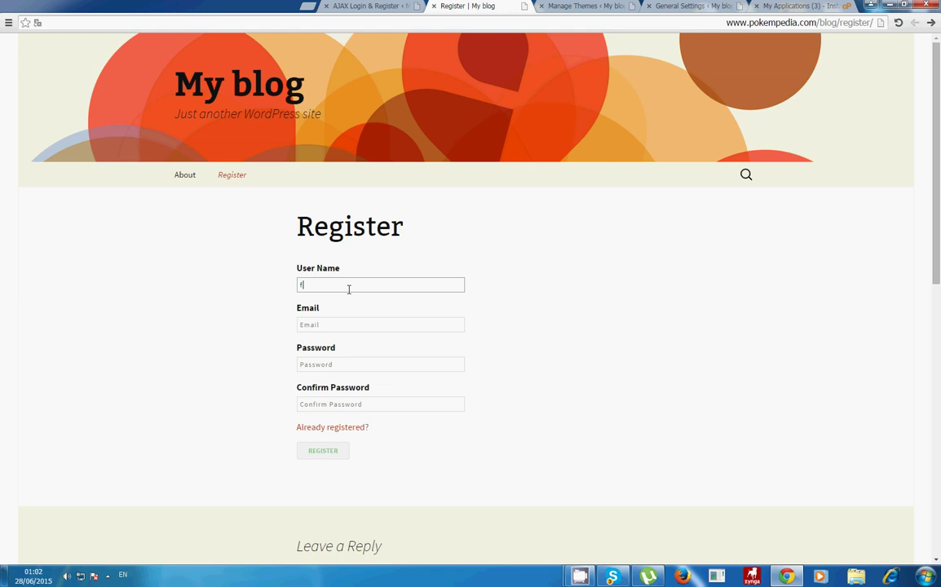
{"action": "type", "text": "f"}
{"action": "key", "text": "BackSpace"}
{"action": "type", "text": "lo"}
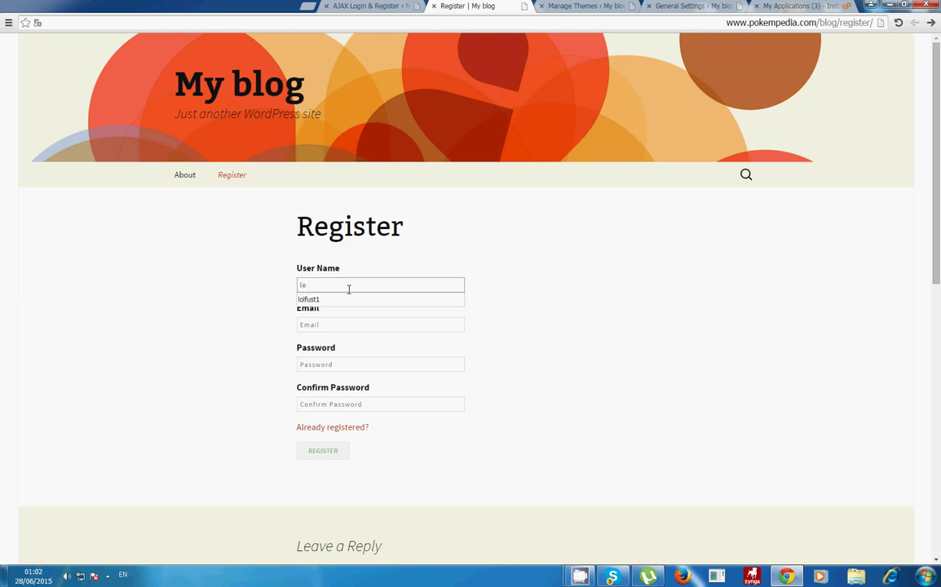
{"action": "key", "text": "BackSpace"}
{"action": "type", "text": "a"}
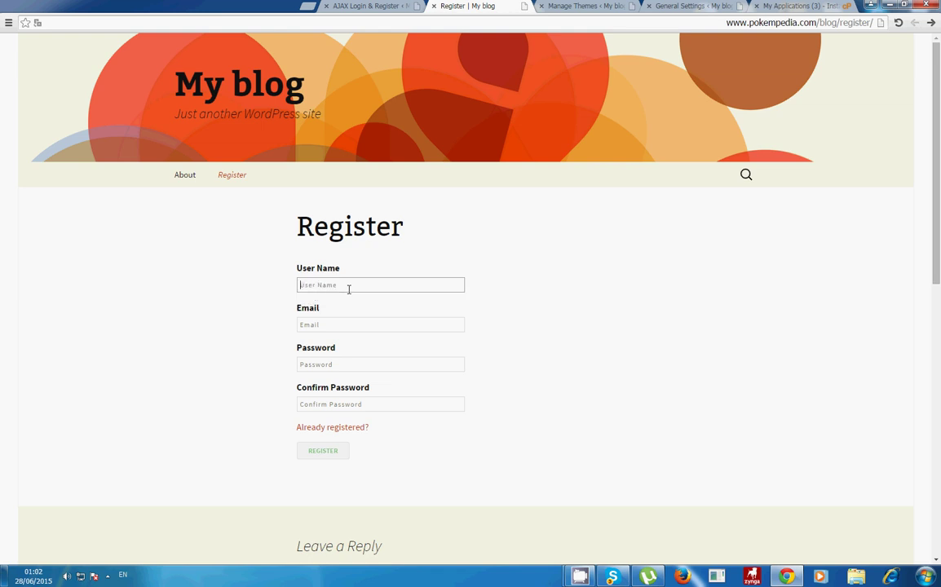
{"action": "type", "text": "test"}
{"action": "key", "text": "Tab"}
{"action": "type", "text": "te"}
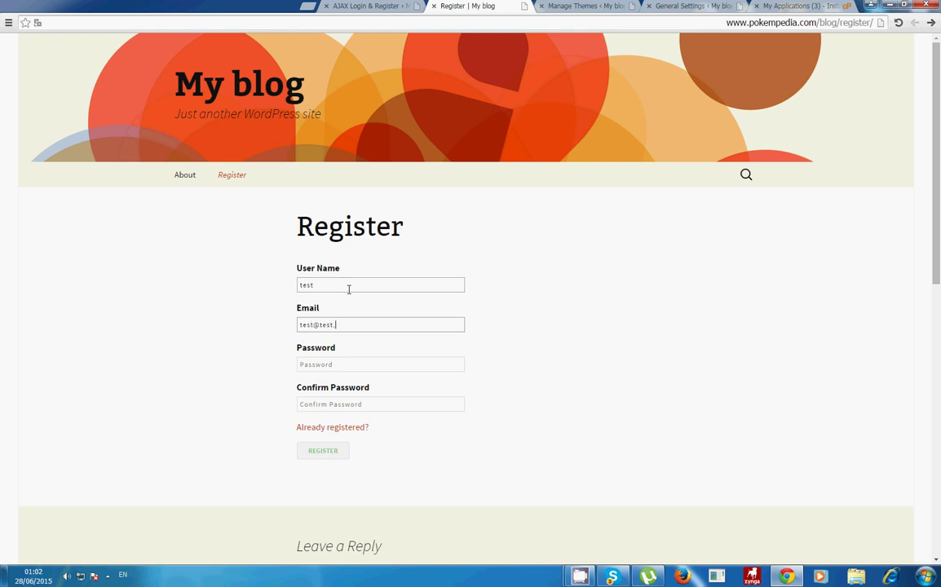
{"action": "type", "text": "st@test.com"}
Step: Fill in the password and its confirmation, then submit the registration
{"action": "key", "text": "Tab"}
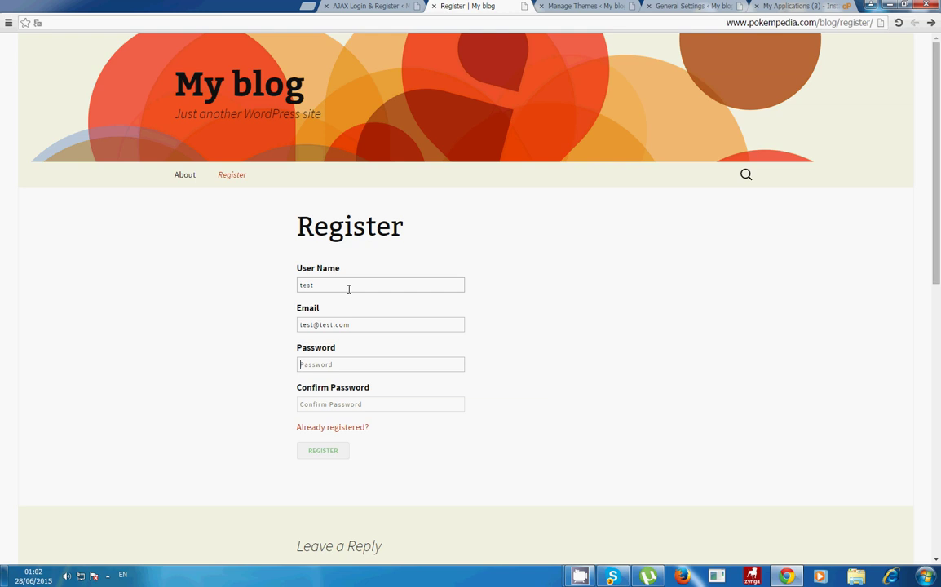
{"action": "type", "text": "te"}
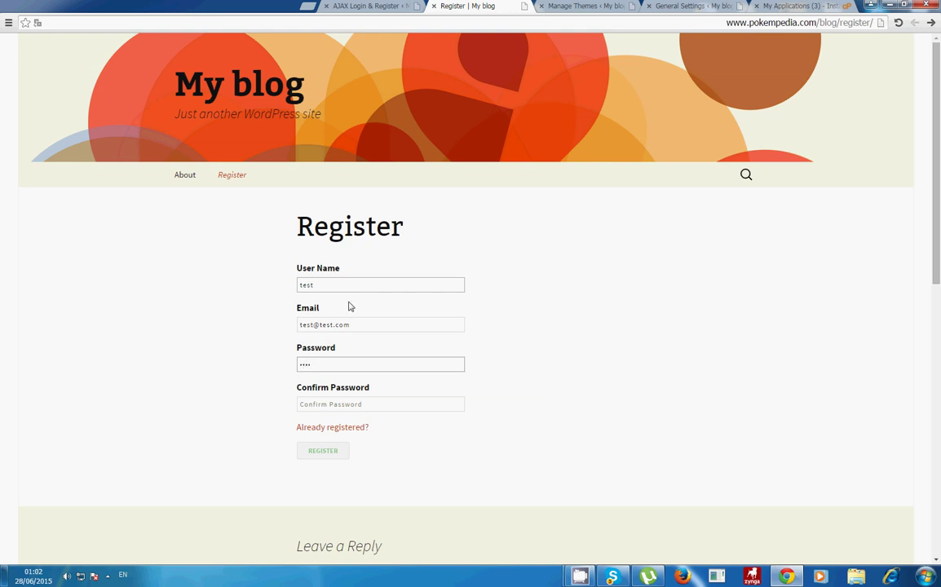
{"action": "left_click", "coordinate": [327, 403]}
{"action": "type", "text": "test"}
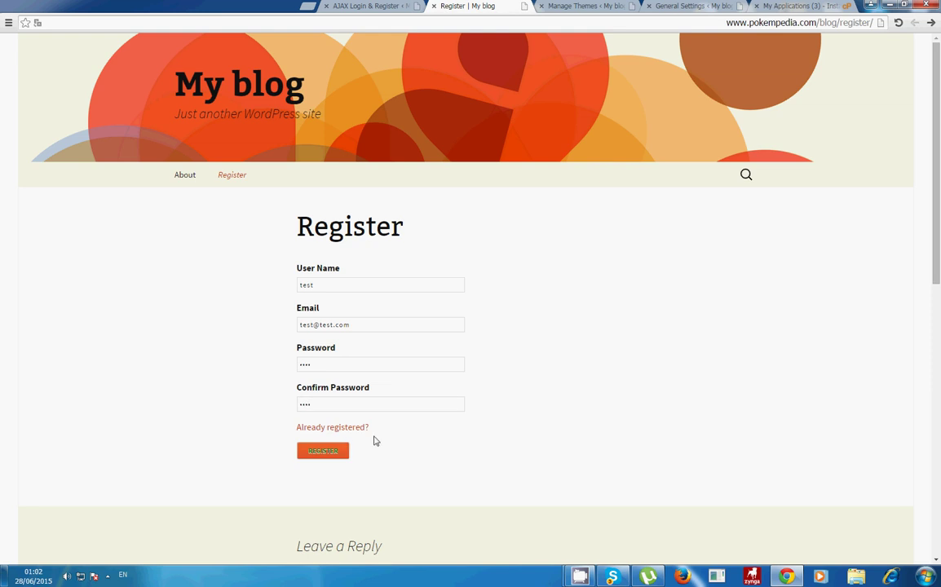
{"action": "key", "text": "Return"}
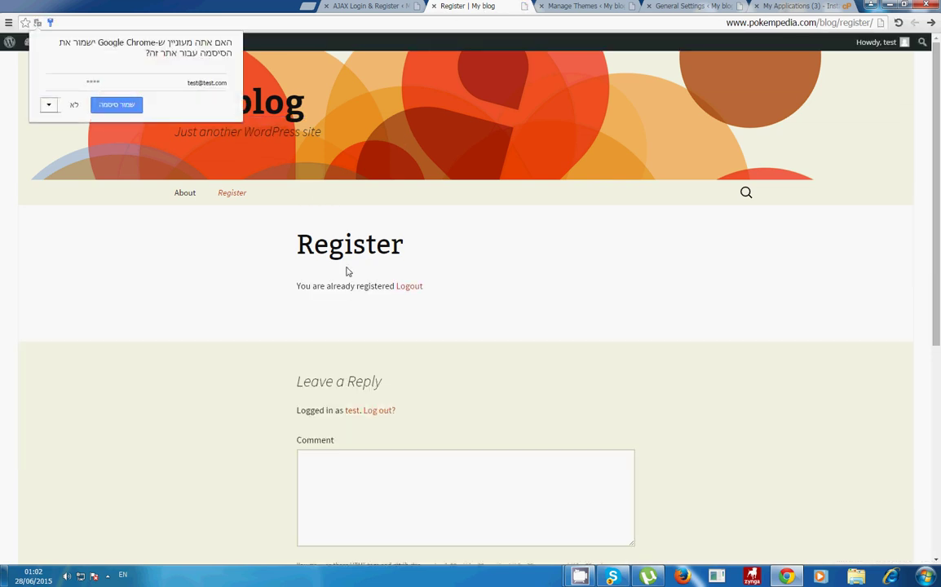
Step: Dismiss the save-password prompt and go to Users > All Users in the admin
{"action": "left_click", "coordinate": [346, 272]}
{"action": "left_click_drag", "start_coordinate": [313, 287], "coordinate": [501, 264]}
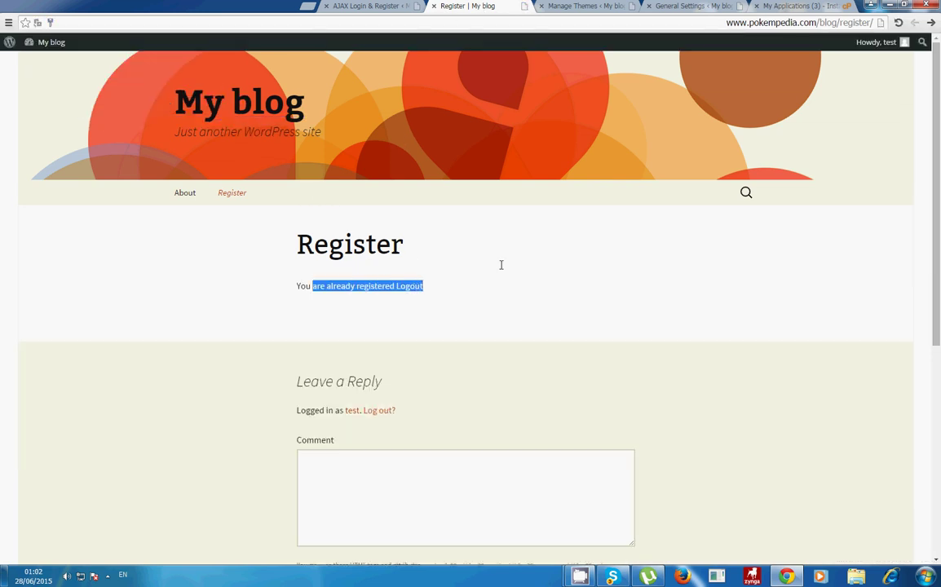
{"action": "left_click", "coordinate": [501, 265]}
{"action": "left_click", "coordinate": [584, 6]}
{"action": "left_click", "coordinate": [487, 6]}
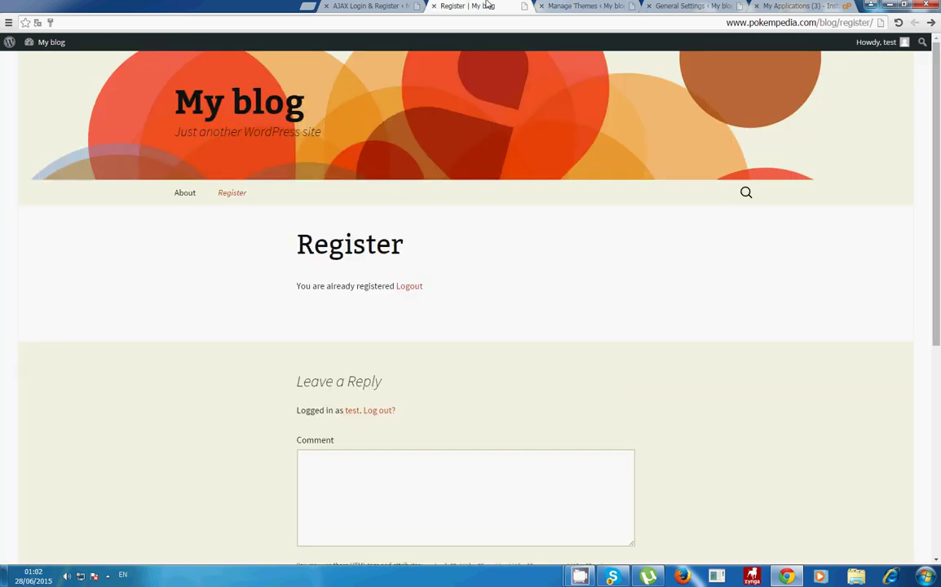
{"action": "left_click", "coordinate": [584, 6]}
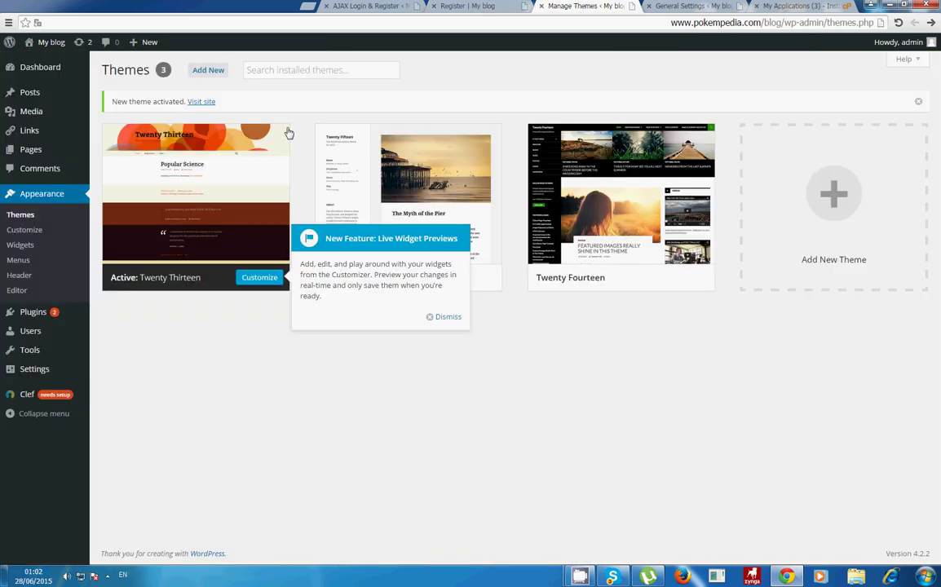
{"action": "mouse_move", "coordinate": [76, 342]}
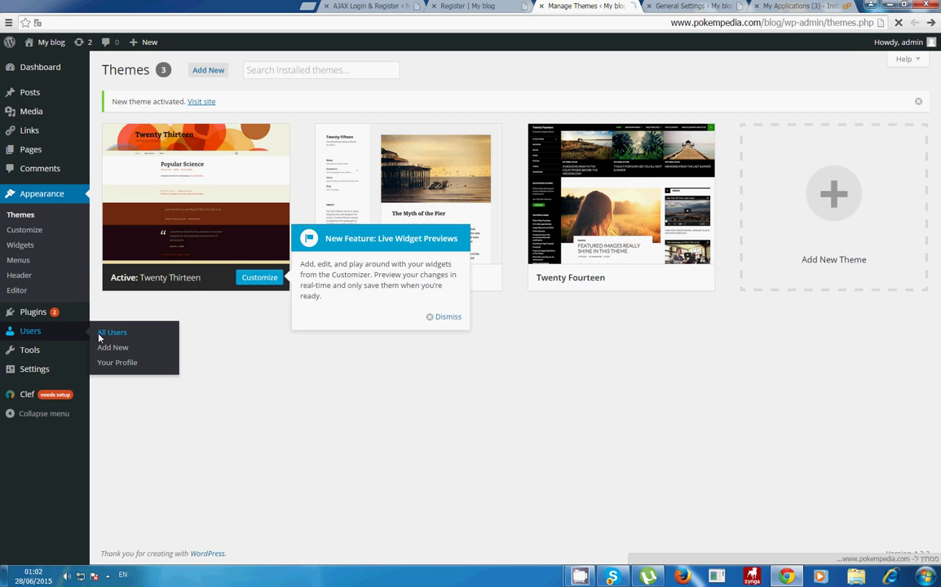
{"action": "left_click", "coordinate": [101, 332]}
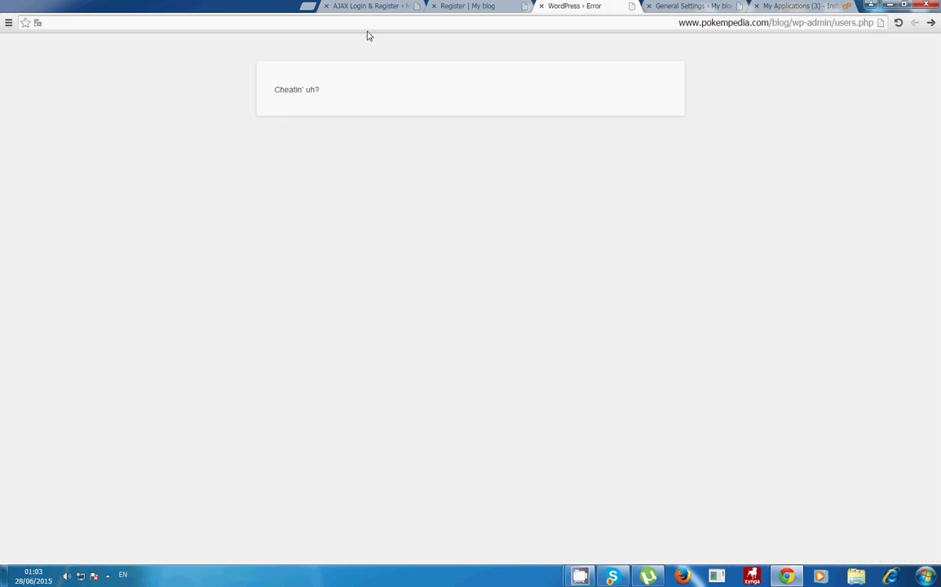
Step: Look over the error page and the other open tabs before retrying the Users page
{"action": "left_click_drag", "start_coordinate": [289, 89], "coordinate": [409, 46]}
{"action": "left_click", "coordinate": [430, 6]}
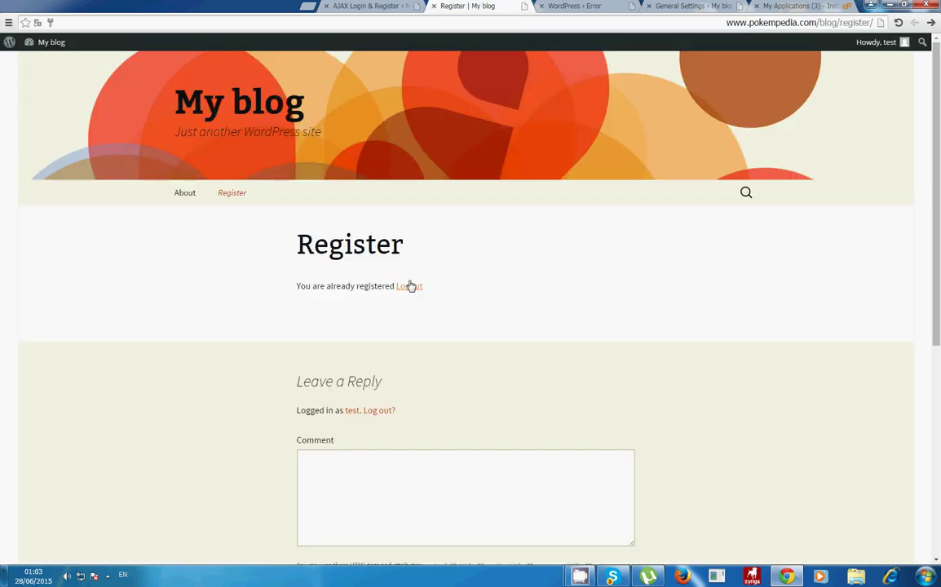
{"action": "left_click", "coordinate": [595, 5]}
{"action": "left_click", "coordinate": [628, 5]}
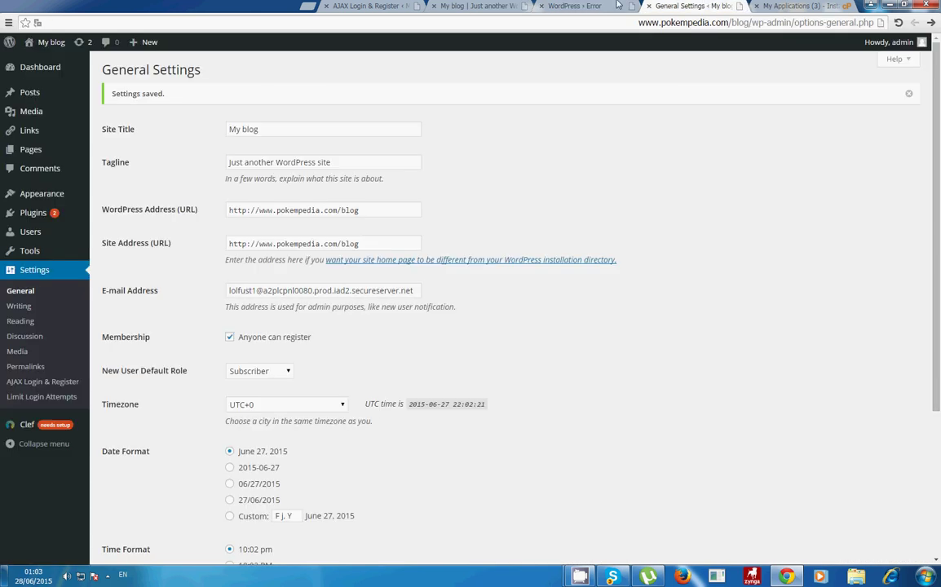
{"action": "left_click", "coordinate": [489, 5]}
{"action": "left_click", "coordinate": [571, 7]}
Step: Reload to the login screen, sign in as administrator, and find the test user in Users
{"action": "key", "text": "F5"}
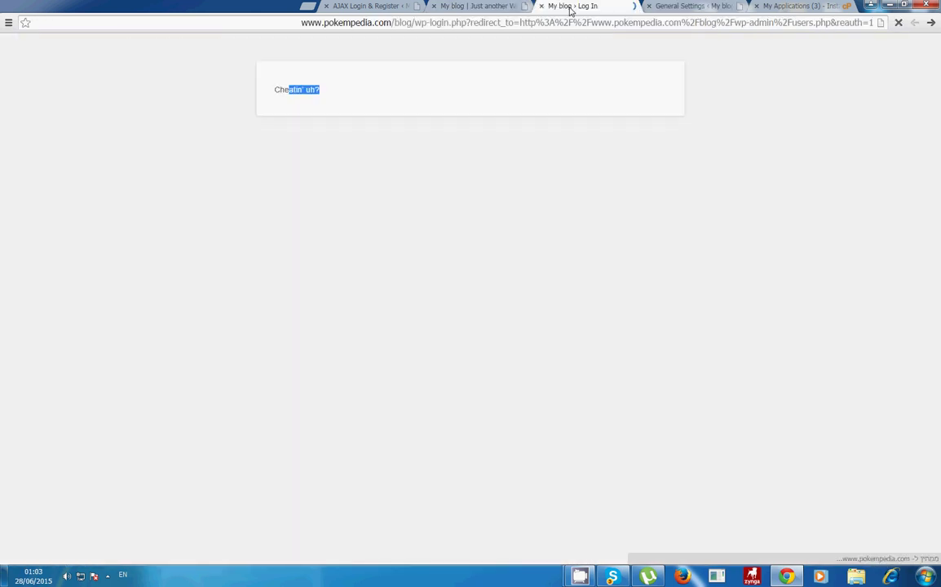
{"action": "left_click", "coordinate": [416, 206]}
{"action": "left_click", "coordinate": [412, 226]}
{"action": "left_click", "coordinate": [421, 247]}
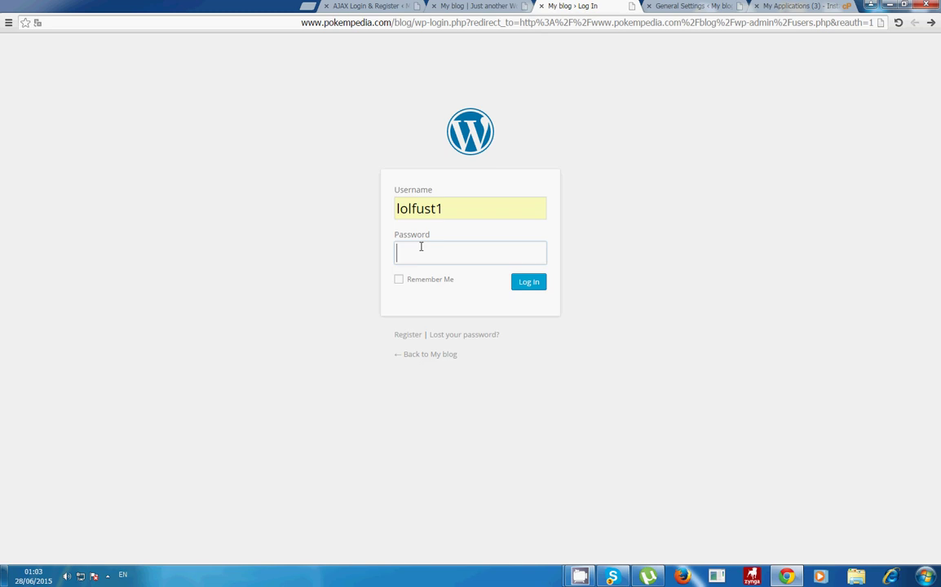
{"action": "type", "text": "••••••••"}
{"action": "key", "text": "Return"}
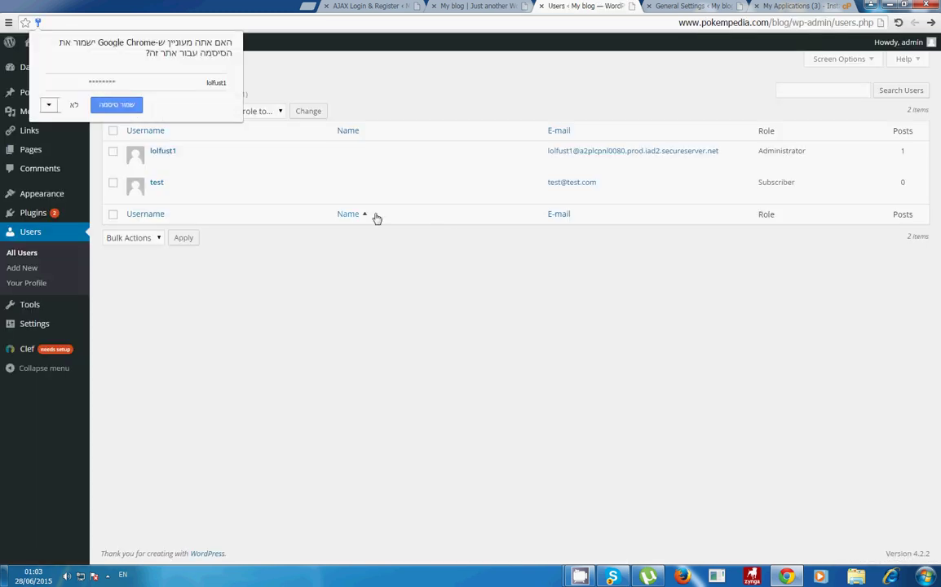
{"action": "left_click_drag", "start_coordinate": [186, 180], "coordinate": [148, 181]}
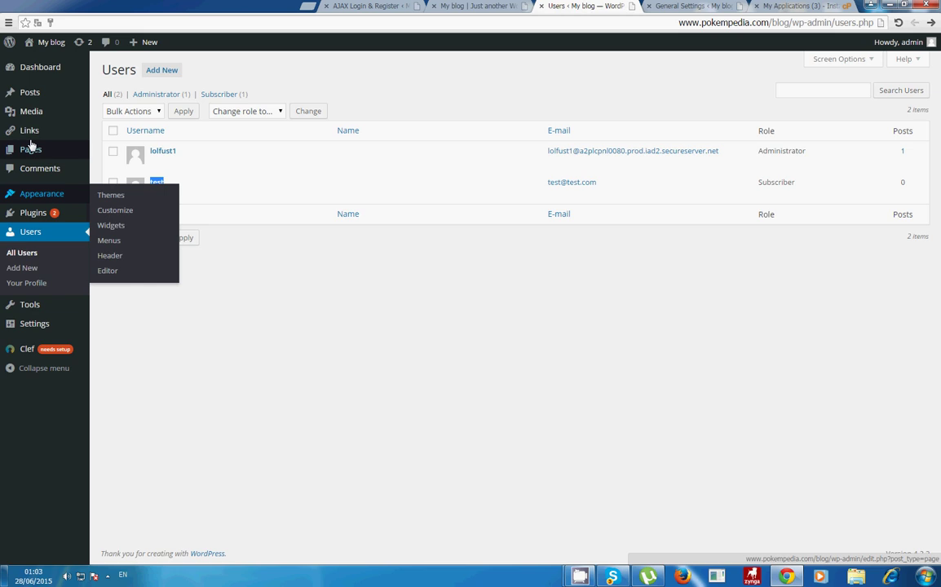
Step: Create a new page titled Login and paste the [ajax_login] shortcode from the plugin settings into its body
{"action": "mouse_move", "coordinate": [54, 151]}
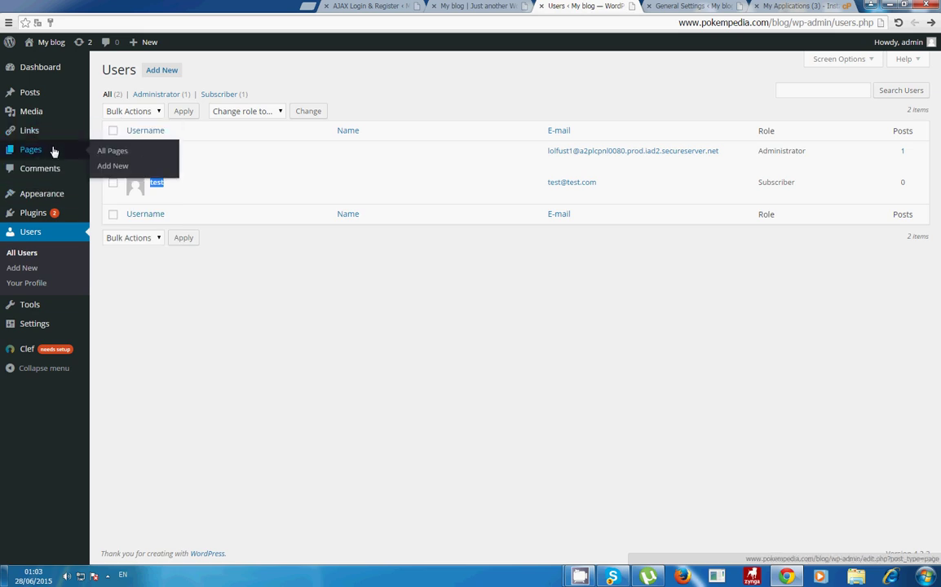
{"action": "left_click", "coordinate": [112, 165]}
{"action": "left_click", "coordinate": [513, 5]}
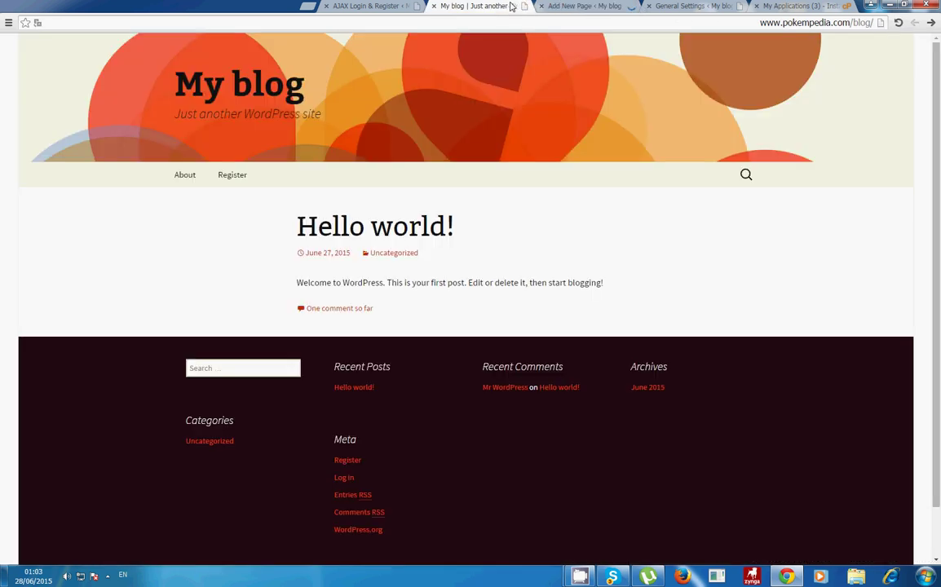
{"action": "left_click", "coordinate": [393, 5]}
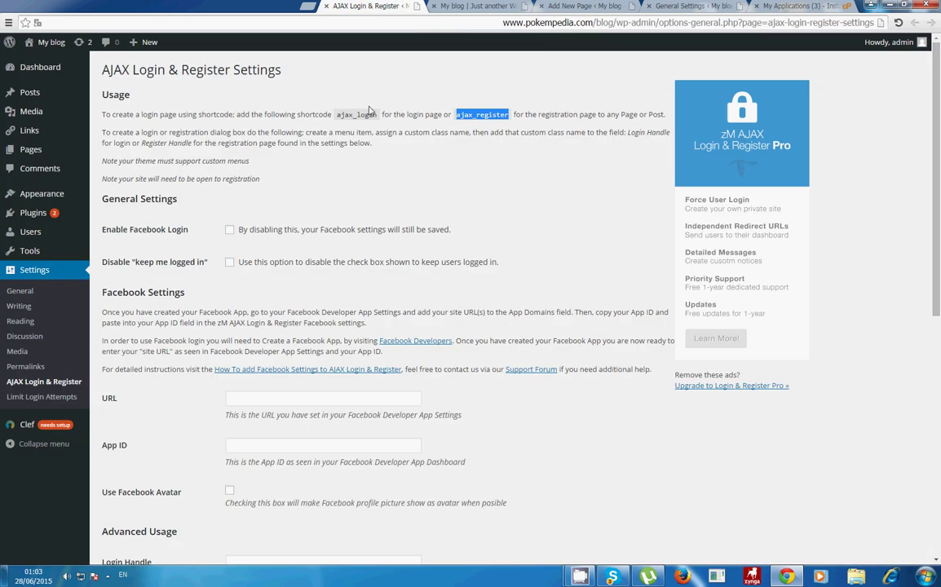
{"action": "left_click_drag", "start_coordinate": [336, 114], "coordinate": [376, 112]}
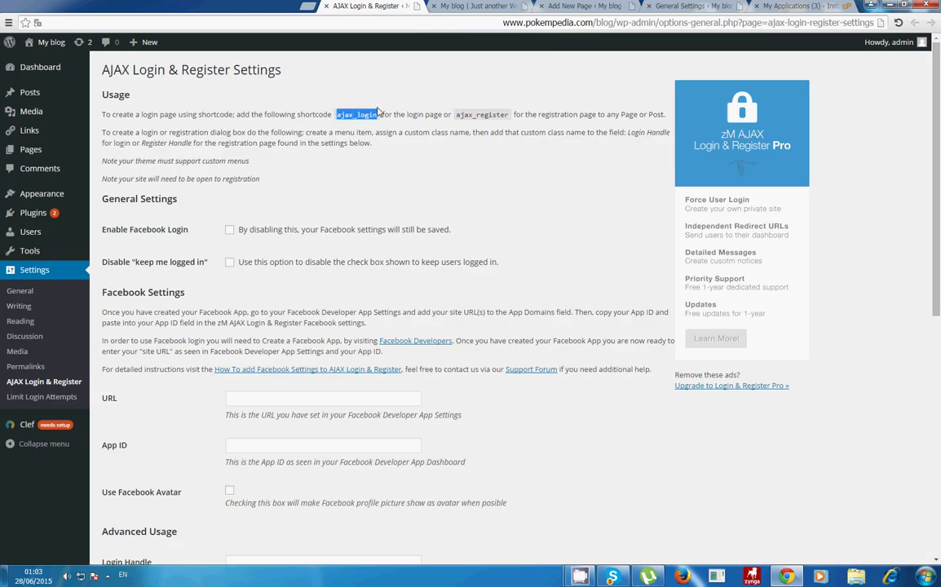
{"action": "left_click", "coordinate": [489, 6]}
{"action": "left_click", "coordinate": [574, 6]}
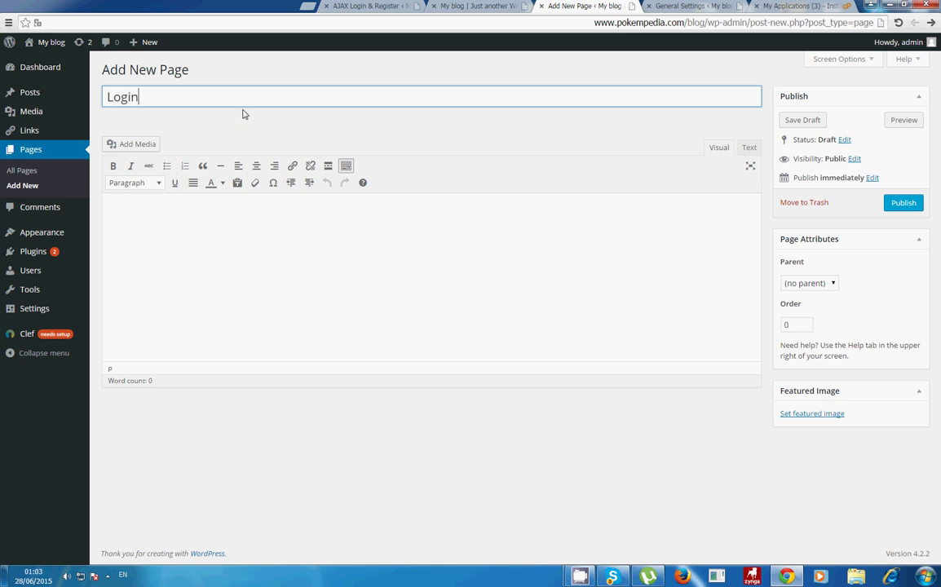
{"action": "type", "text": "Login"}
{"action": "key", "text": "Tab"}
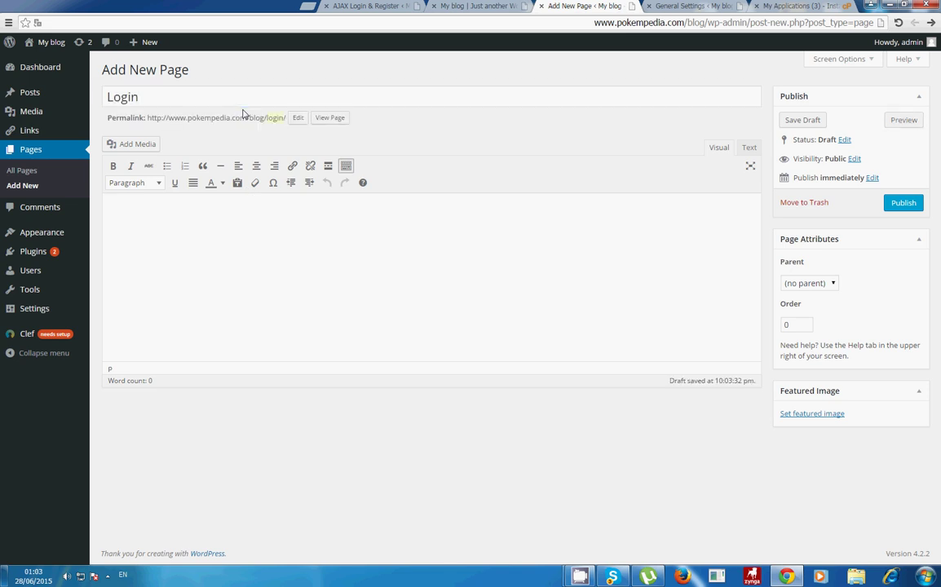
{"action": "type", "text": "[ajax_login]"}
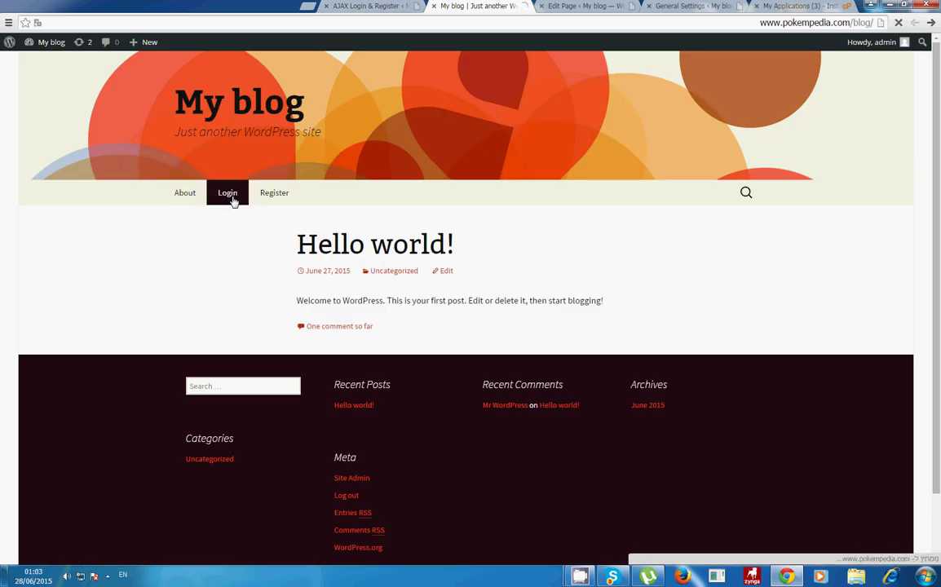
Step: Open Login from the blog menu, check its 'already logged in' message, and return to the page editor
{"action": "left_click", "coordinate": [229, 195]}
{"action": "left_click_drag", "start_coordinate": [299, 285], "coordinate": [481, 272]}
{"action": "left_click", "coordinate": [489, 275]}
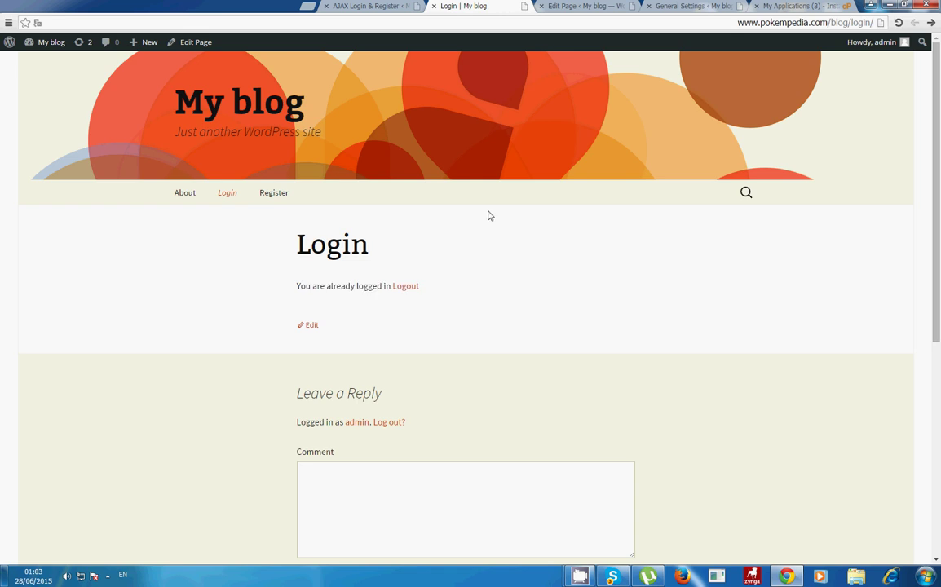
{"action": "scroll", "coordinate": [489, 216], "scroll_direction": "down", "scroll_amount": 3}
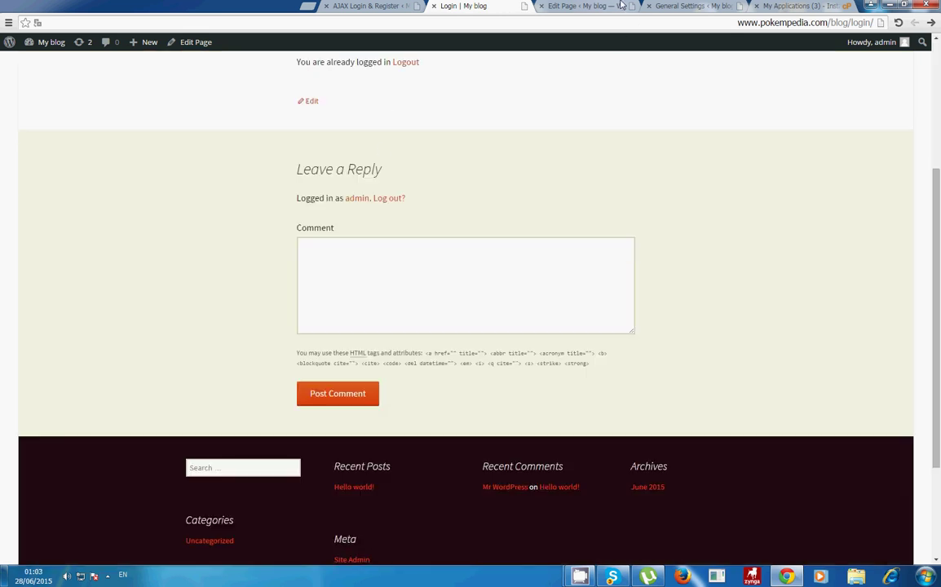
{"action": "left_click", "coordinate": [621, 6]}
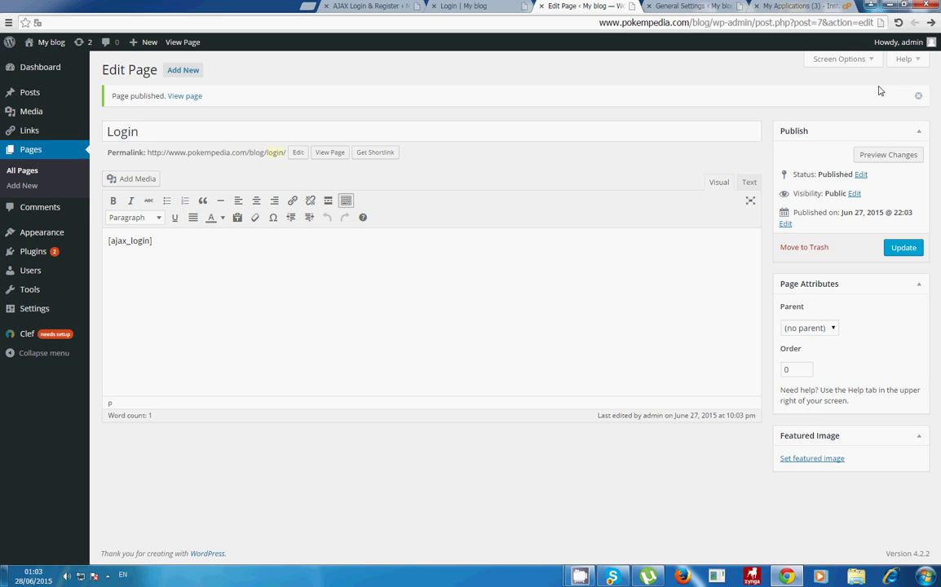
Step: Hide Featured Image and Page Attributes in Screen Options, then update the Login page
{"action": "left_click", "coordinate": [847, 62]}
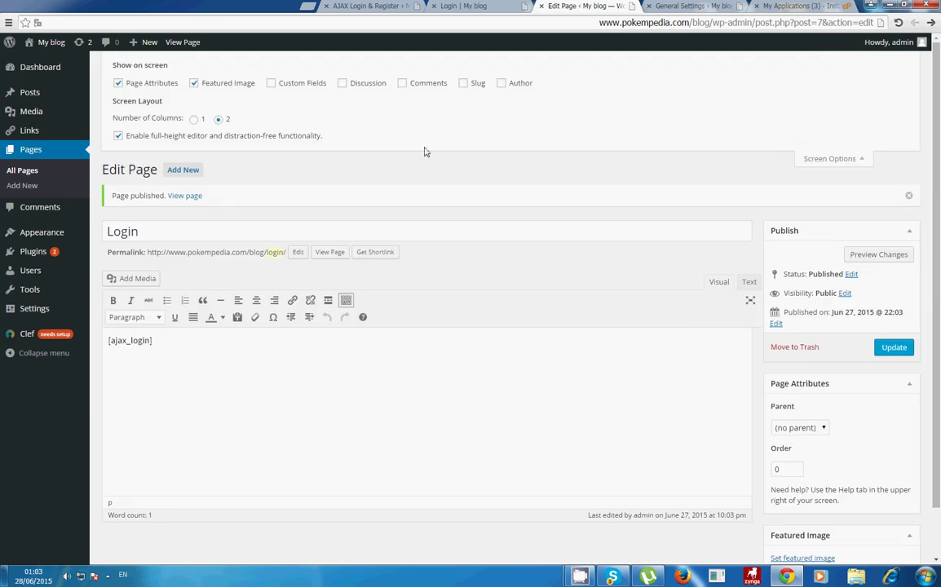
{"action": "left_click", "coordinate": [194, 82]}
{"action": "left_click", "coordinate": [124, 86]}
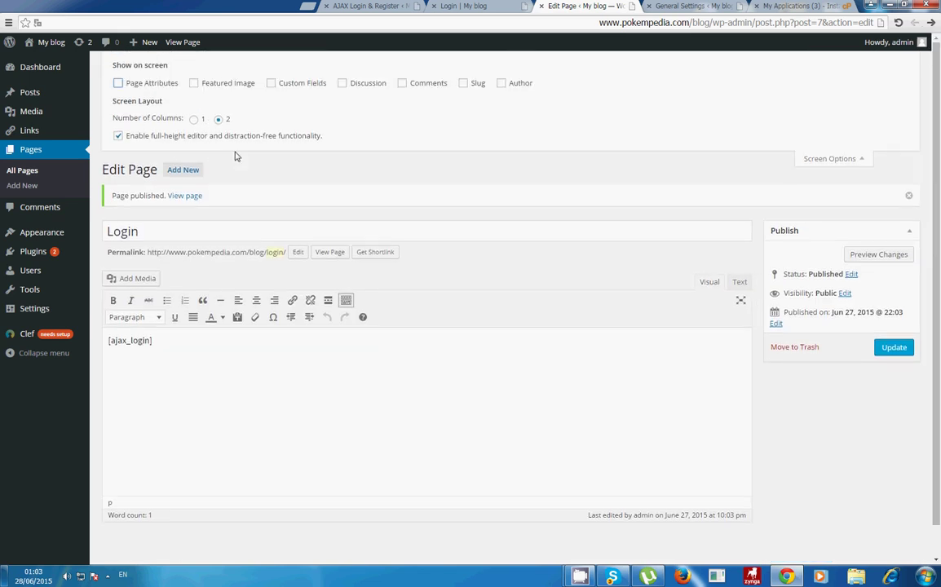
{"action": "scroll", "coordinate": [788, 298], "scroll_direction": "down", "scroll_amount": 1}
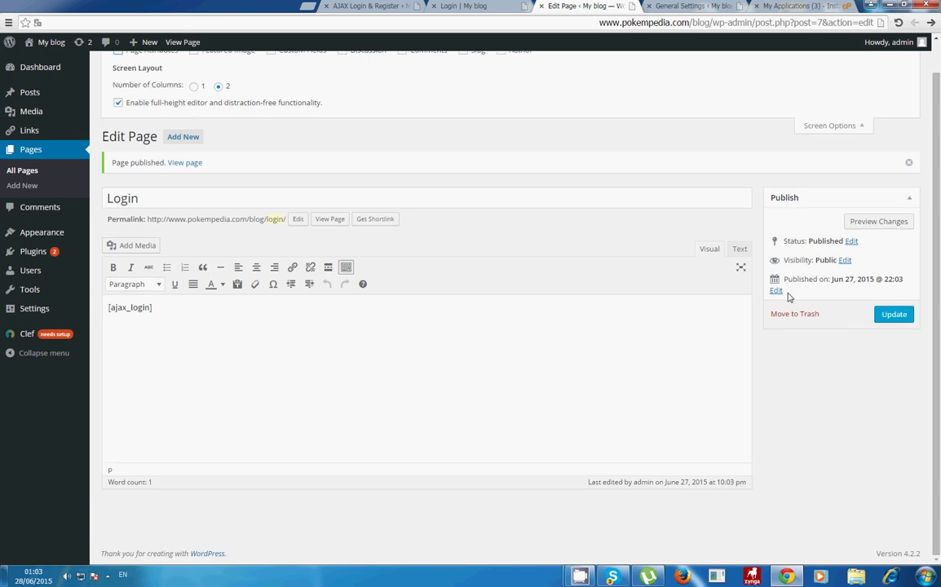
{"action": "left_click", "coordinate": [895, 315]}
Step: Check the live Login page's heading and message, then return to its editor
{"action": "left_click", "coordinate": [376, 7]}
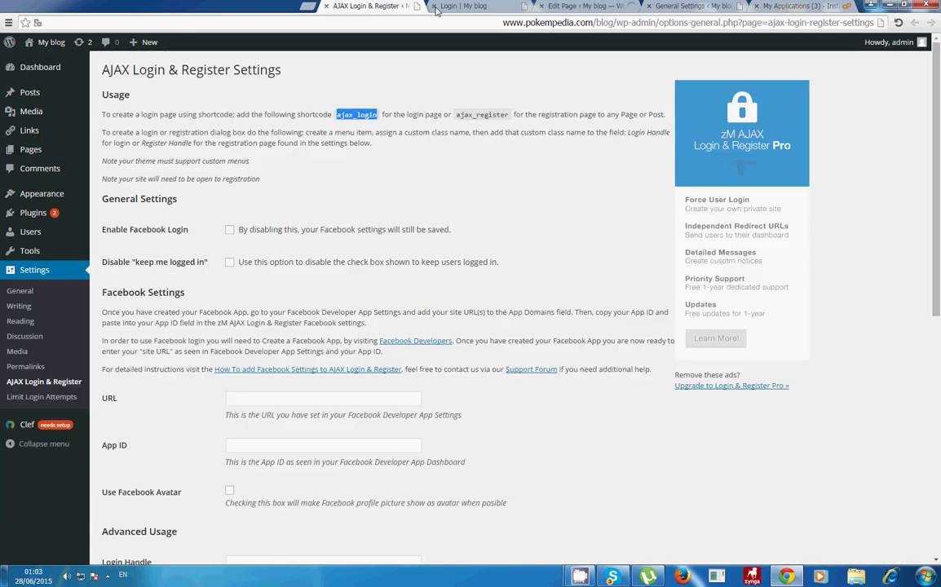
{"action": "left_click", "coordinate": [457, 6]}
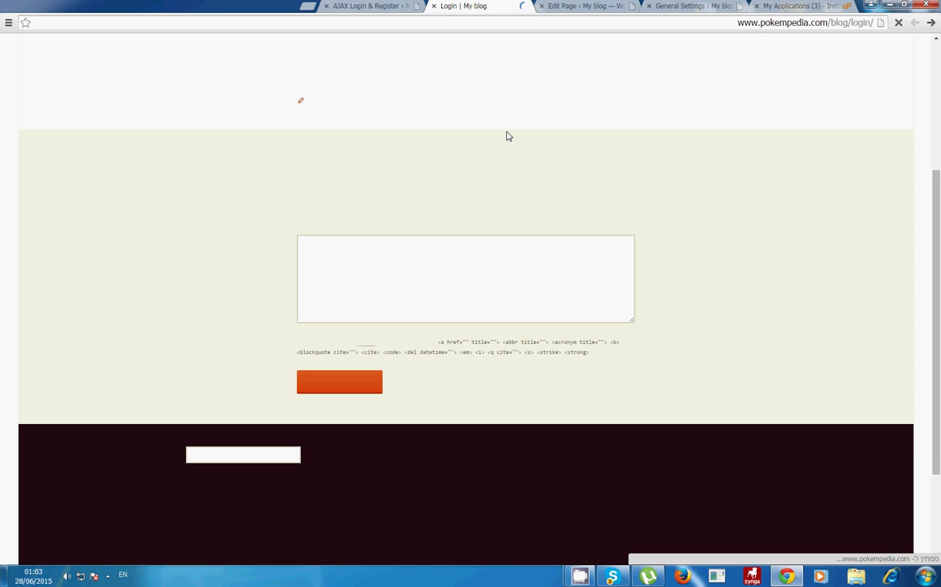
{"action": "scroll", "coordinate": [506, 136], "scroll_direction": "up", "scroll_amount": 3}
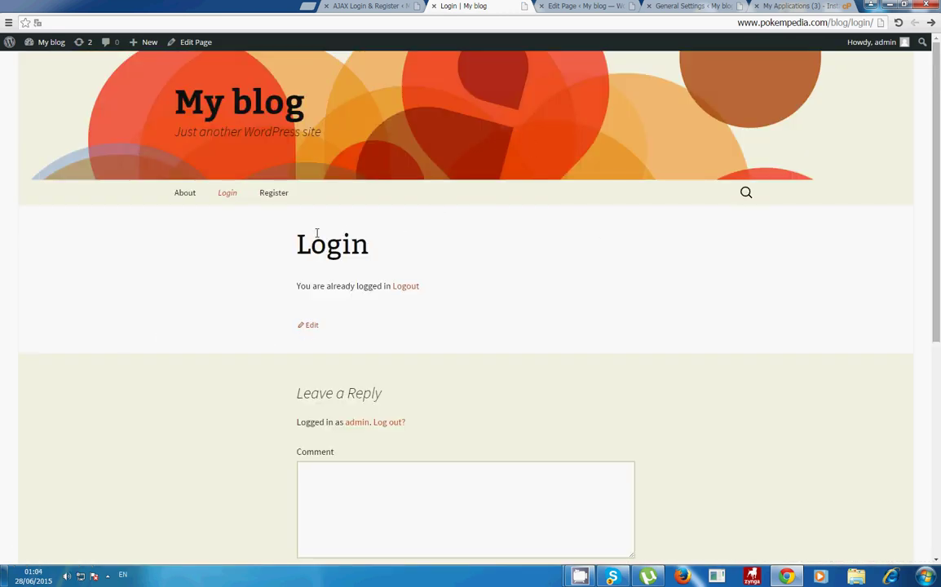
{"action": "left_click_drag", "start_coordinate": [317, 234], "coordinate": [592, 332]}
{"action": "left_click", "coordinate": [594, 329]}
{"action": "left_click", "coordinate": [594, 5]}
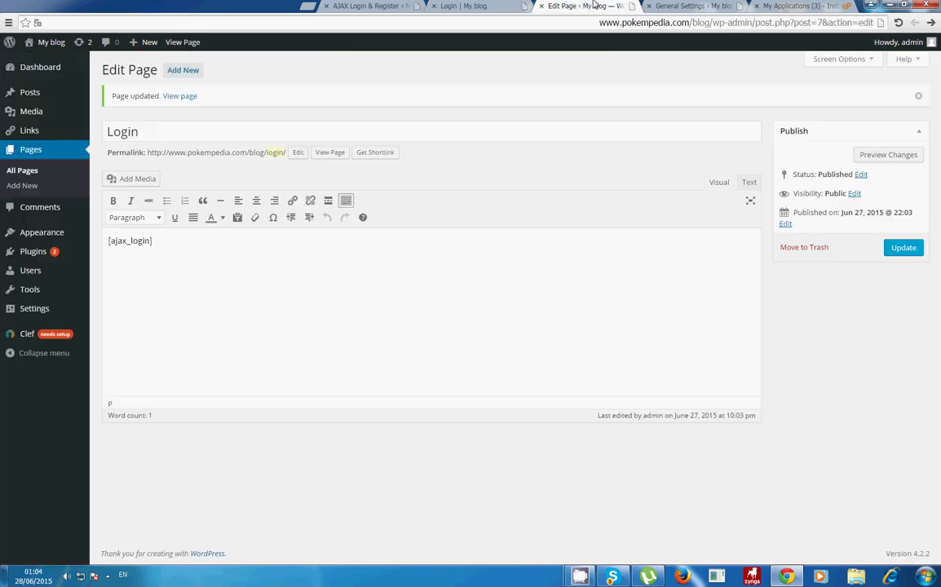